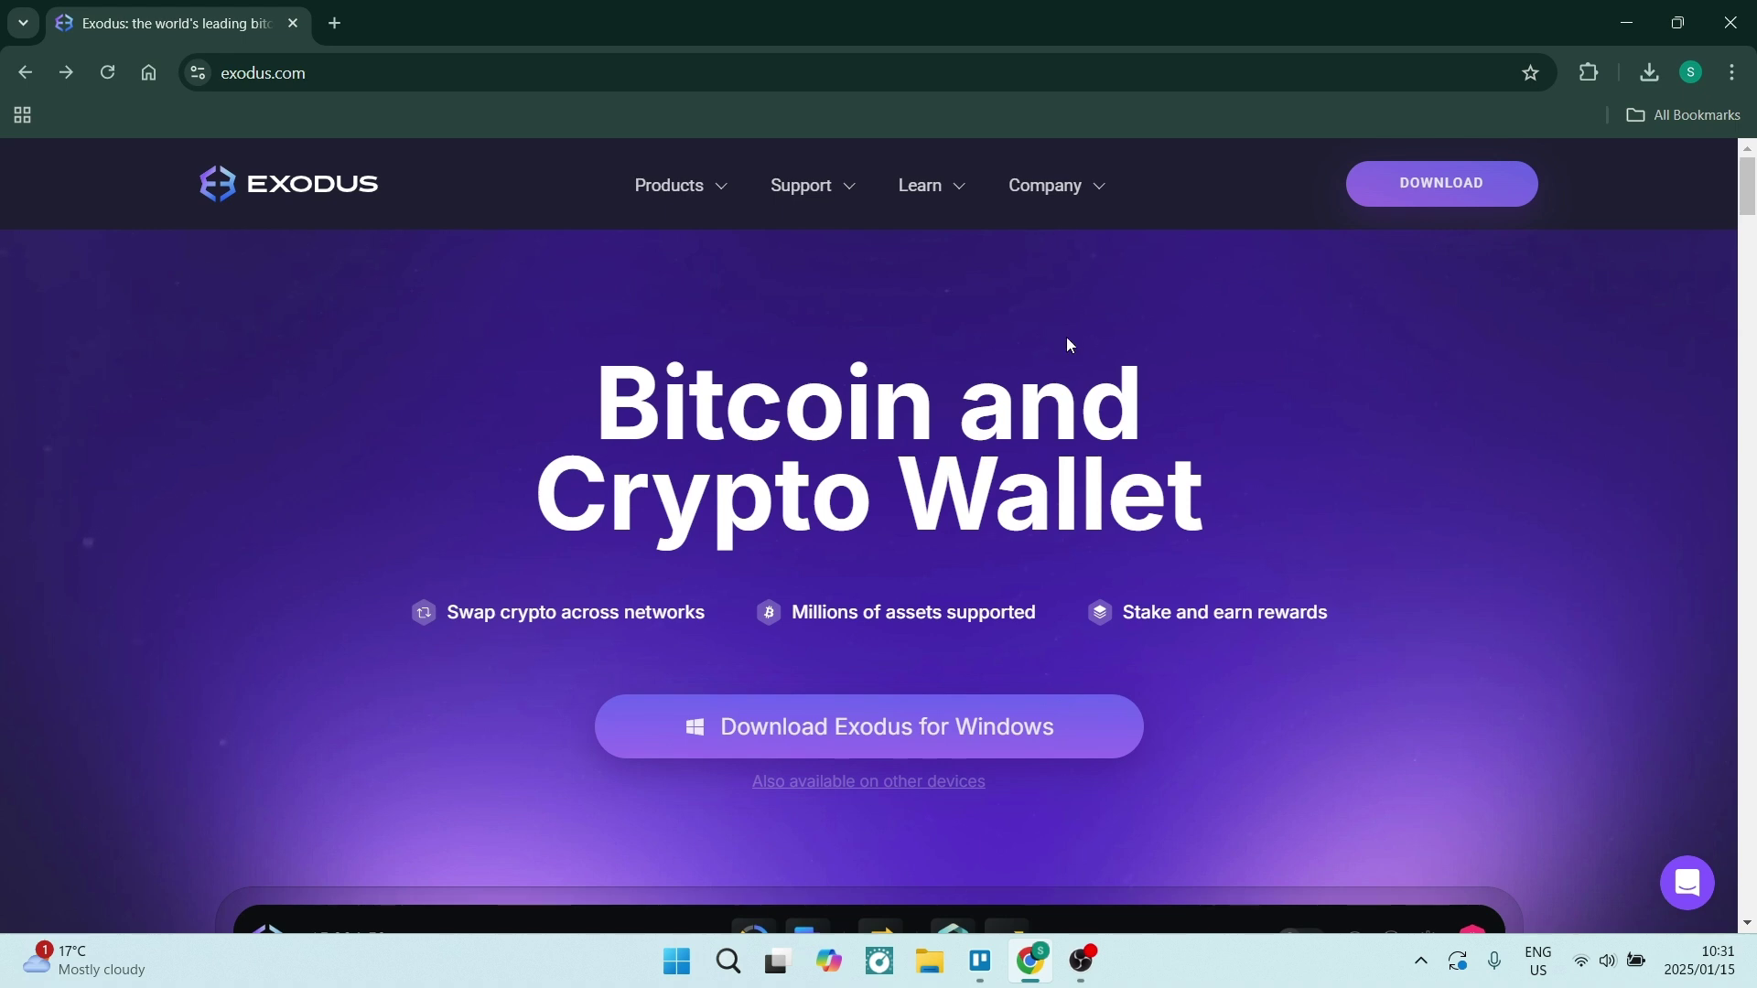
Step: Go from exodus.com to the Exodus download page at exodus.com/download
click(1454, 188)
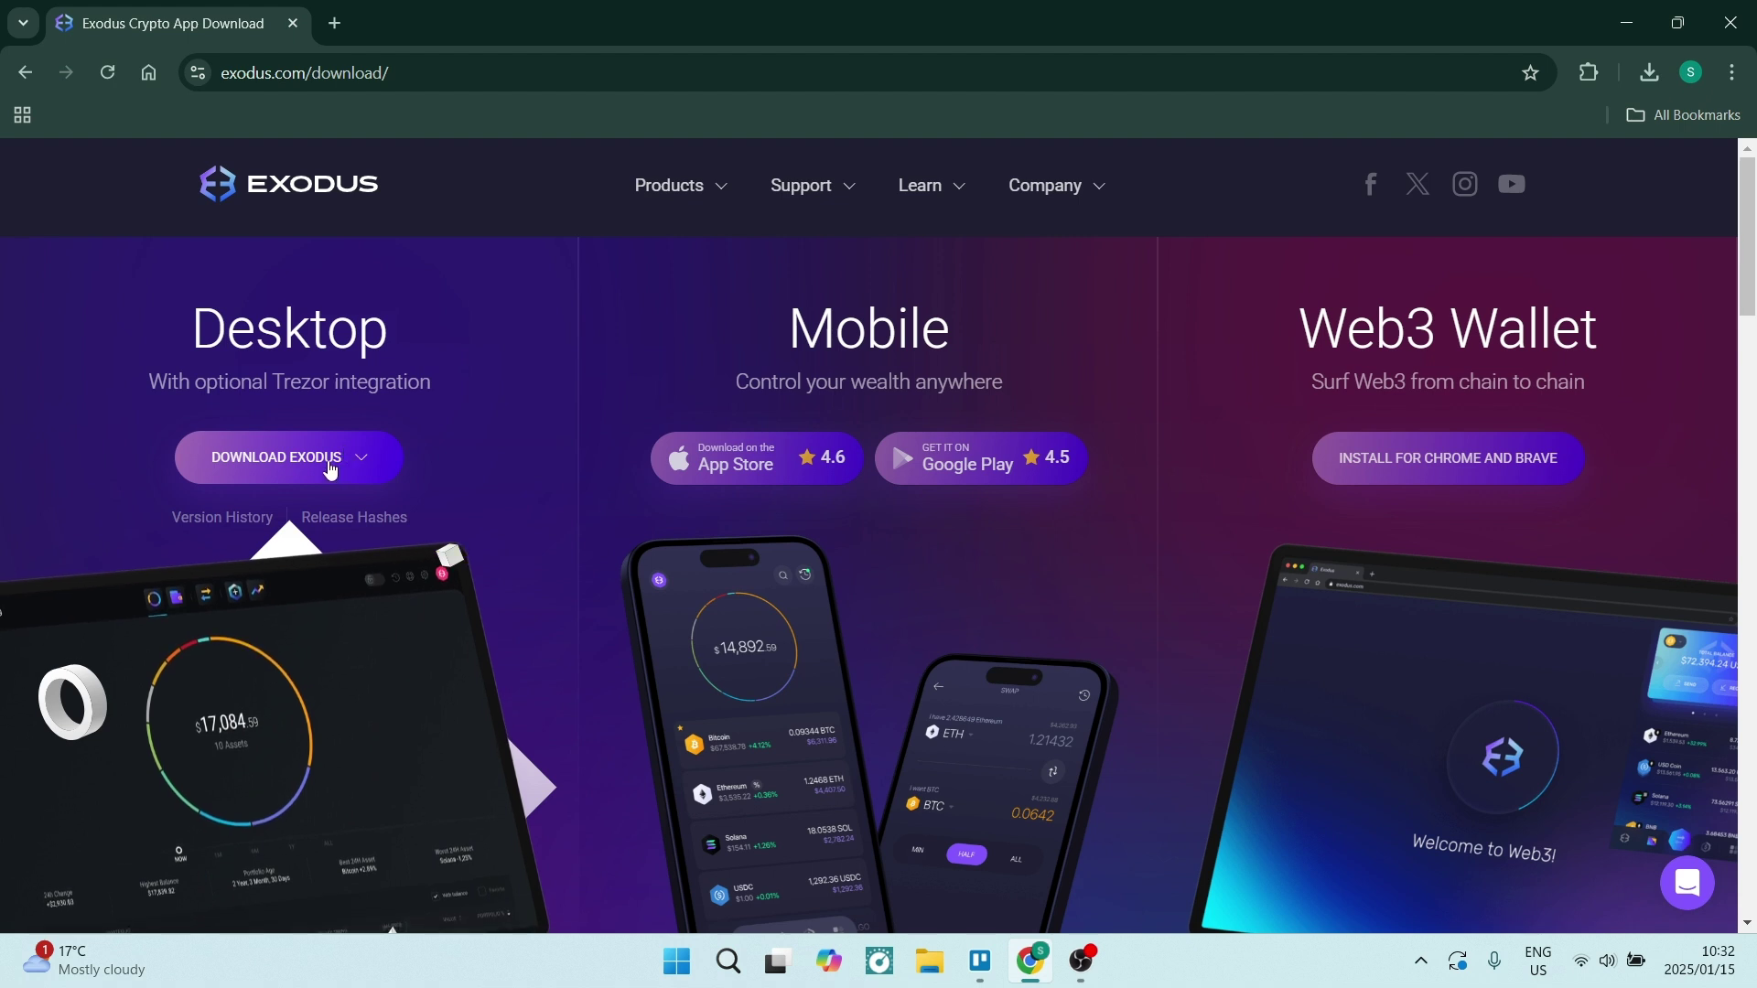
Step: Check the platform download list, then confirm exodus-windows-x64-24.51.4.exe (228 MB) in Chrome's downloads
click(333, 470)
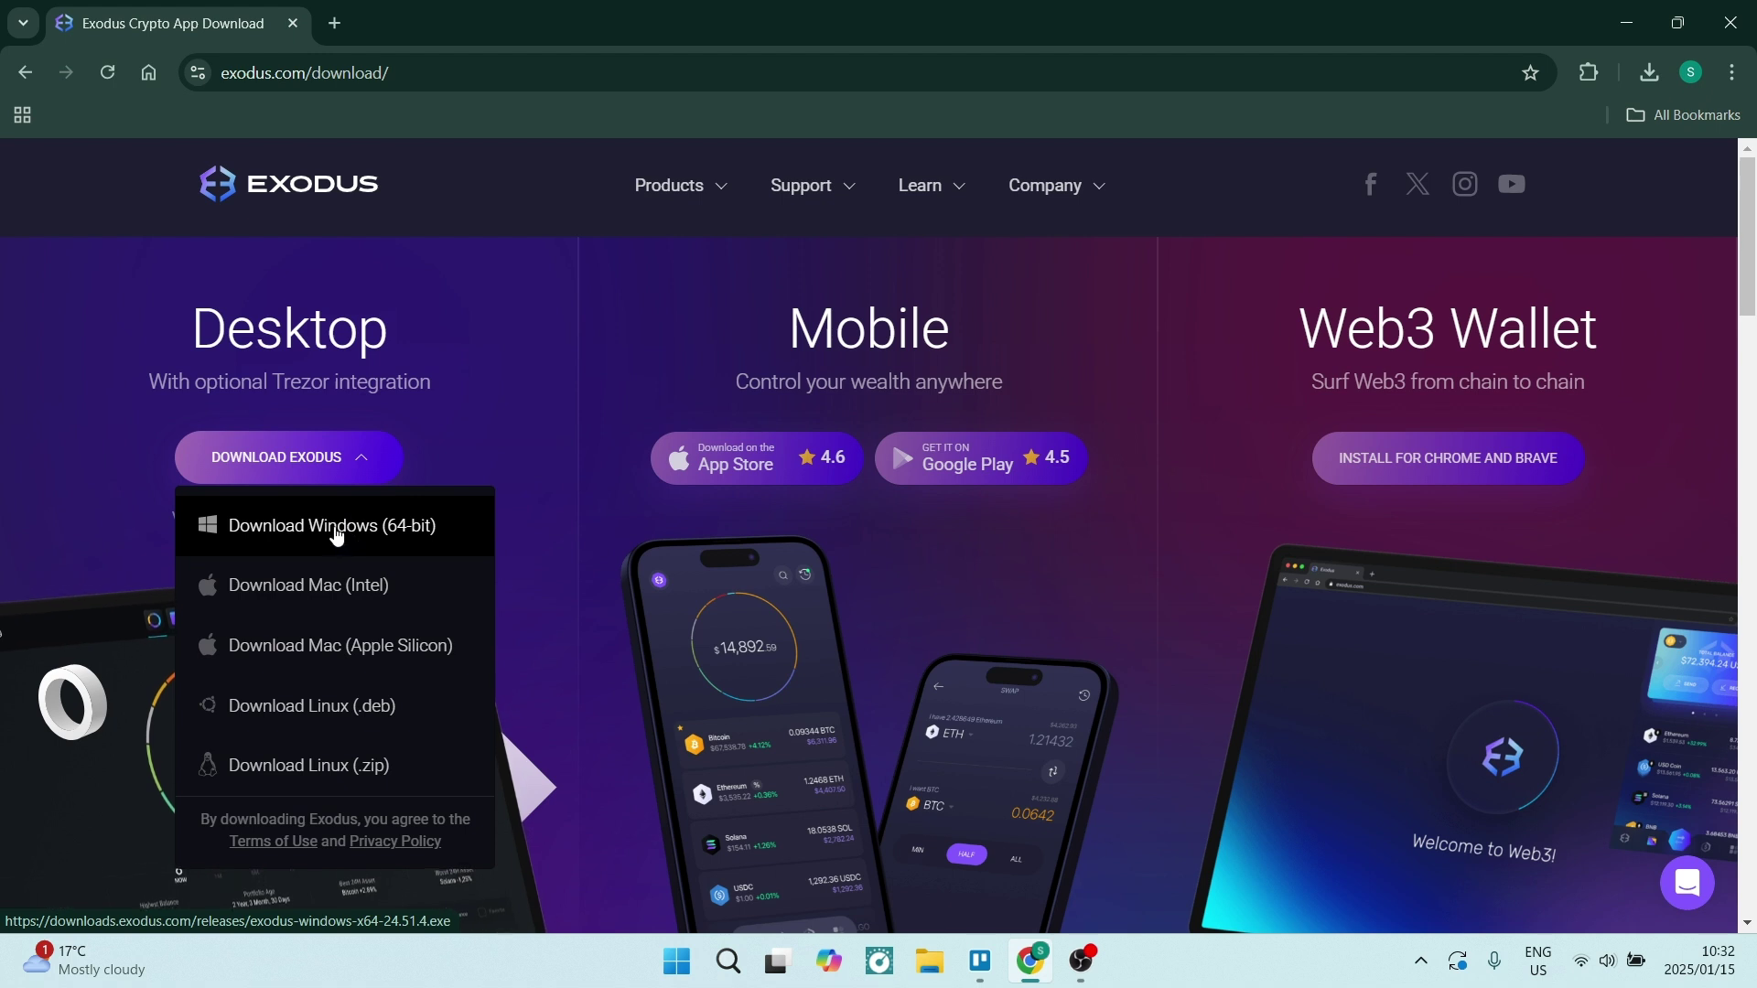
click(353, 455)
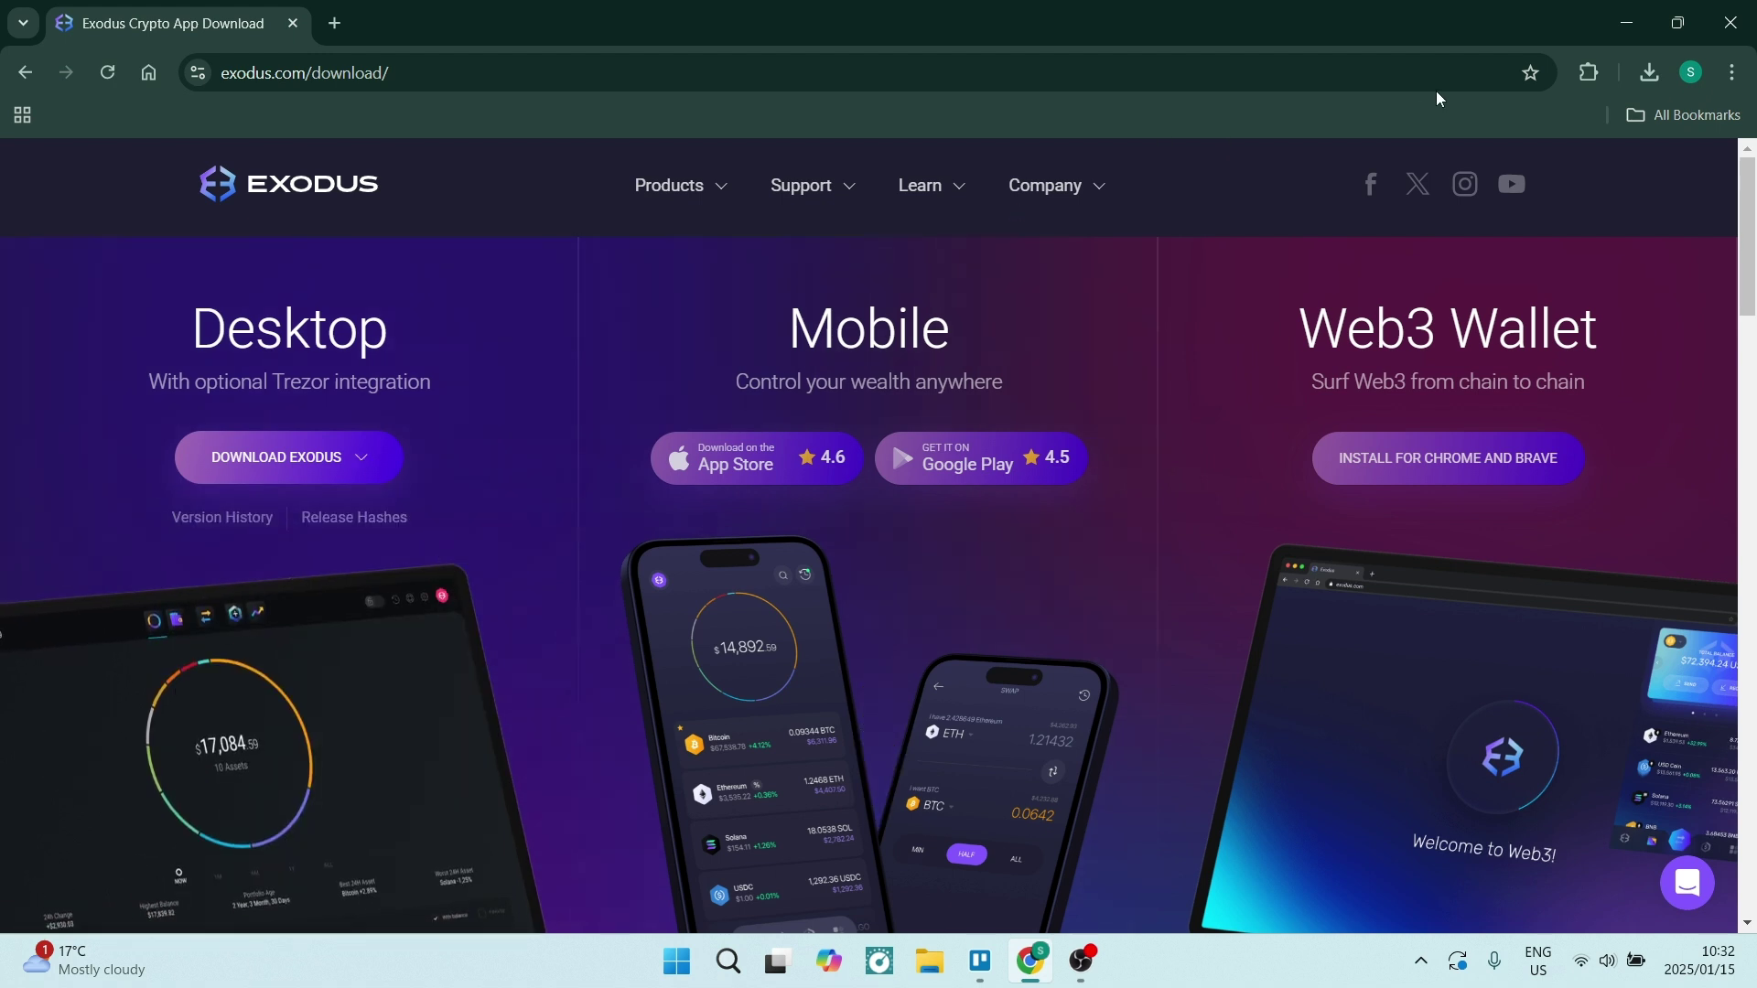
click(1649, 73)
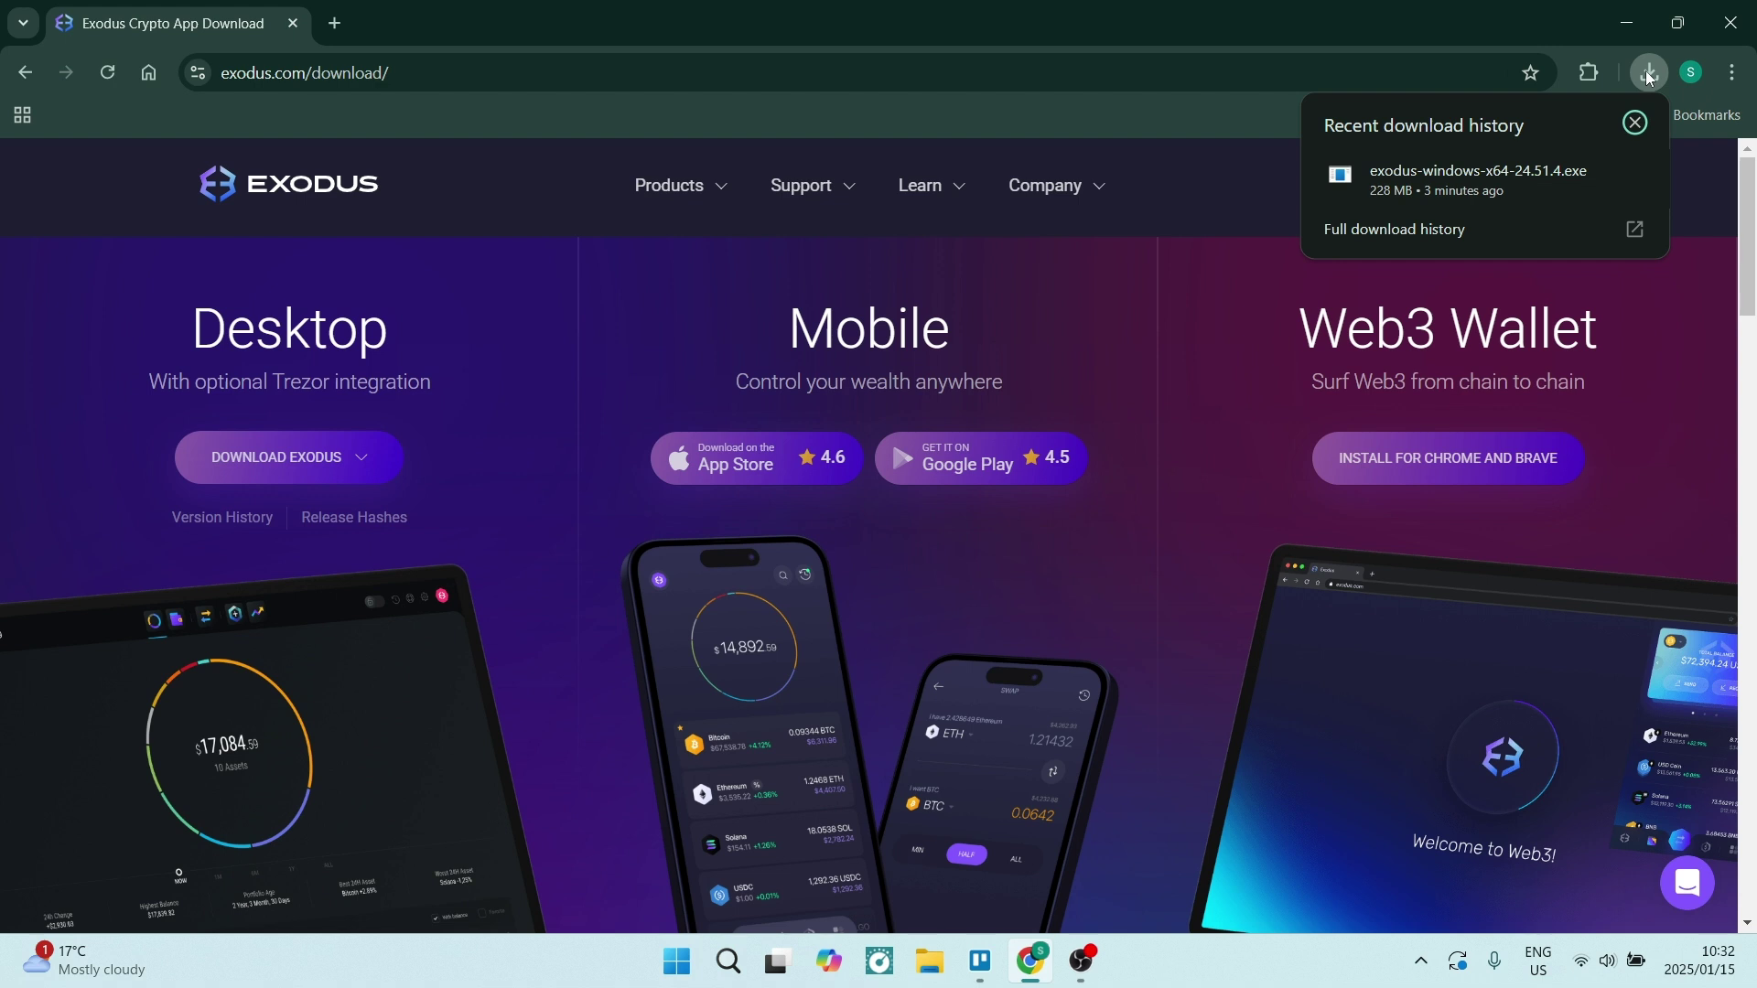
Step: Run the exodus-windows-x64-24.51.4.exe installer, dismiss the Exodus Installed notice, and show the desktop
click(1517, 173)
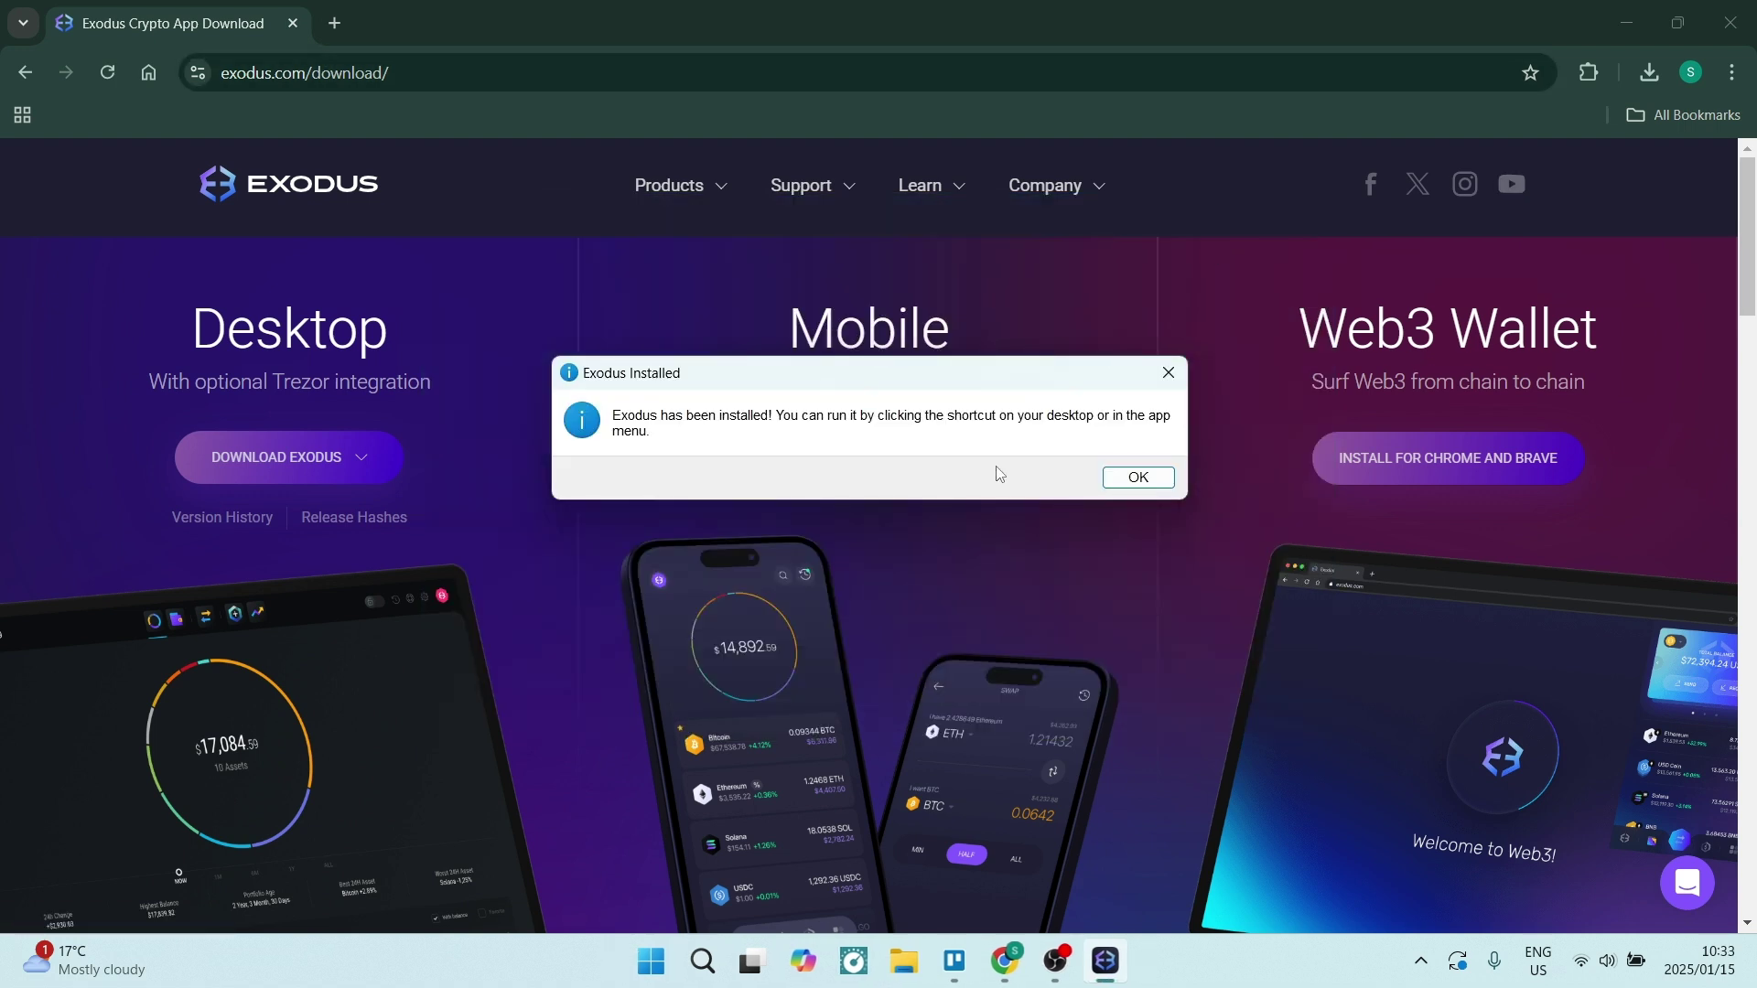
click(1112, 483)
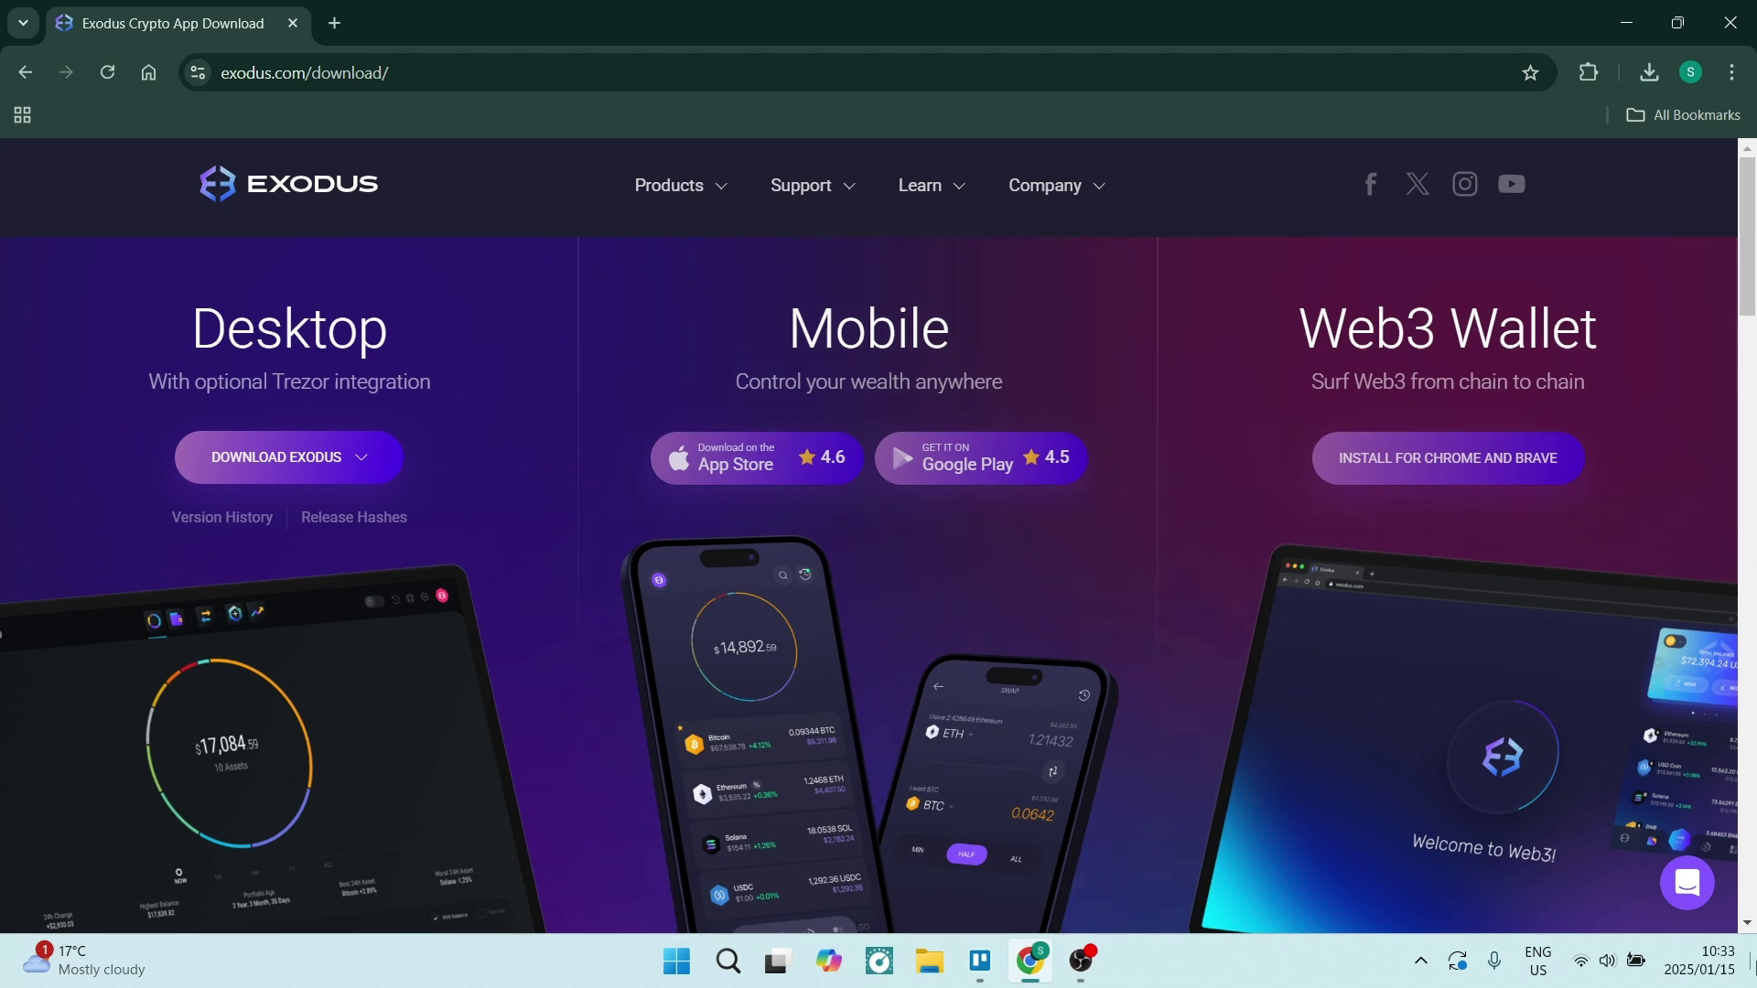
key(super+d)
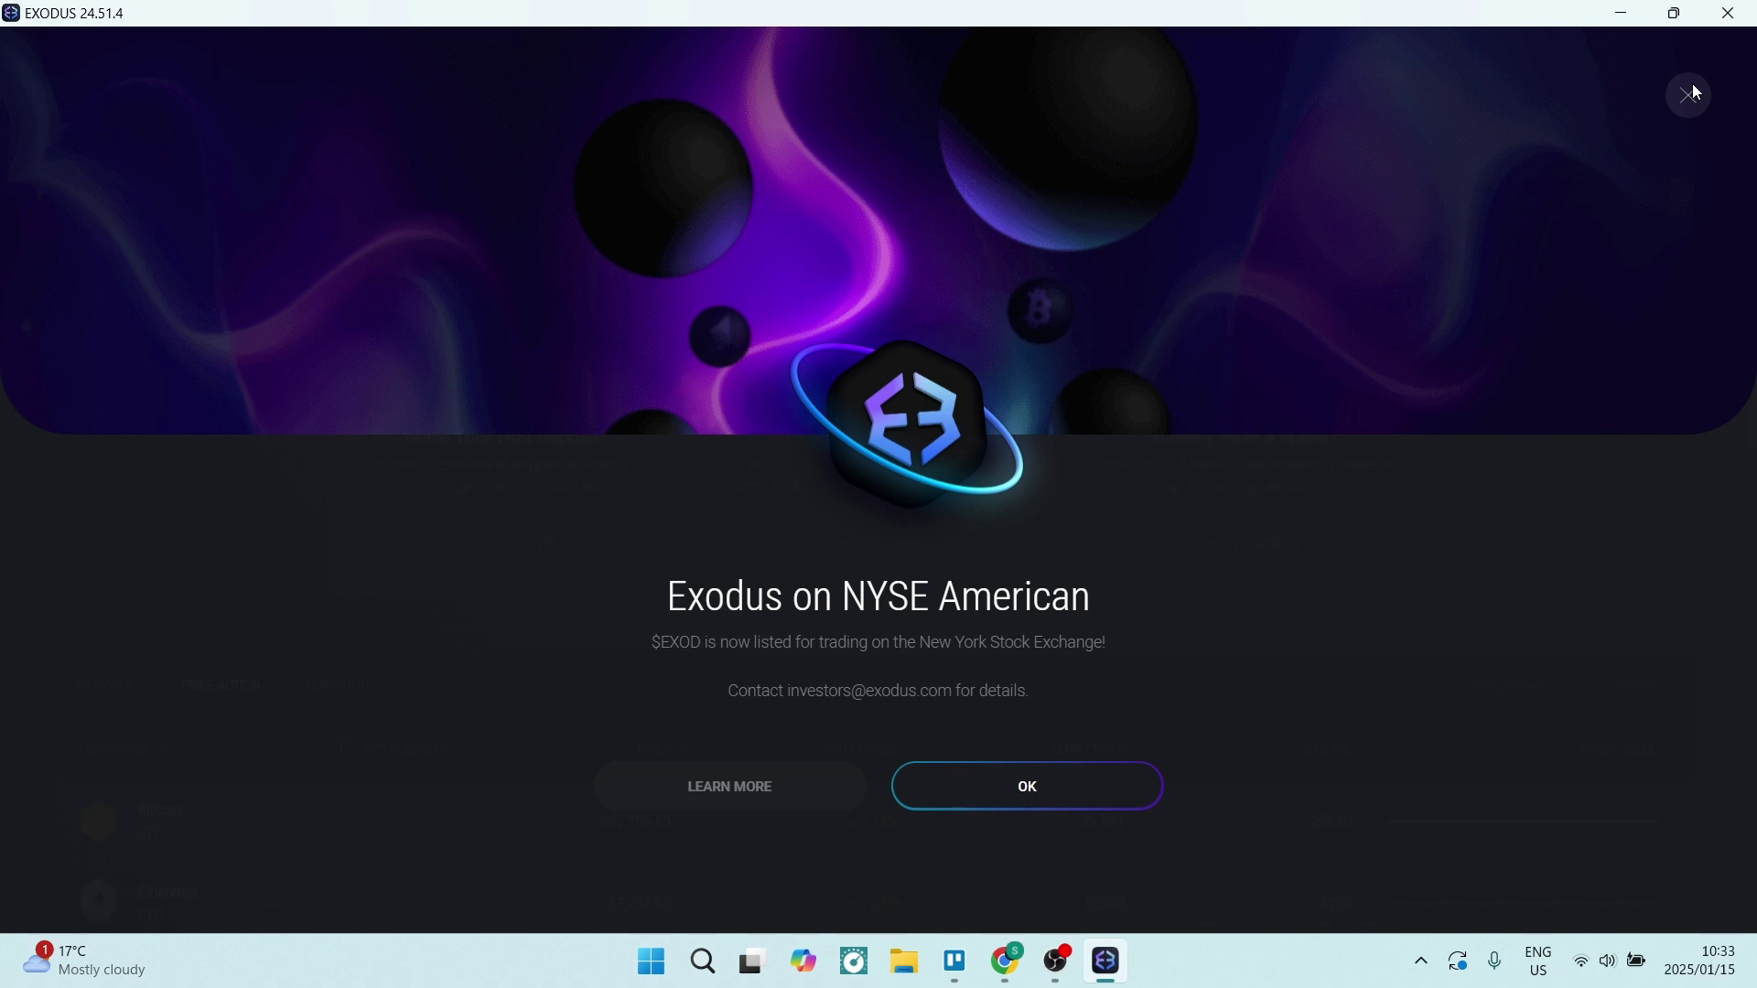
Step: Dismiss the NYSE listing announcement and scroll down to the asset price table
click(1689, 87)
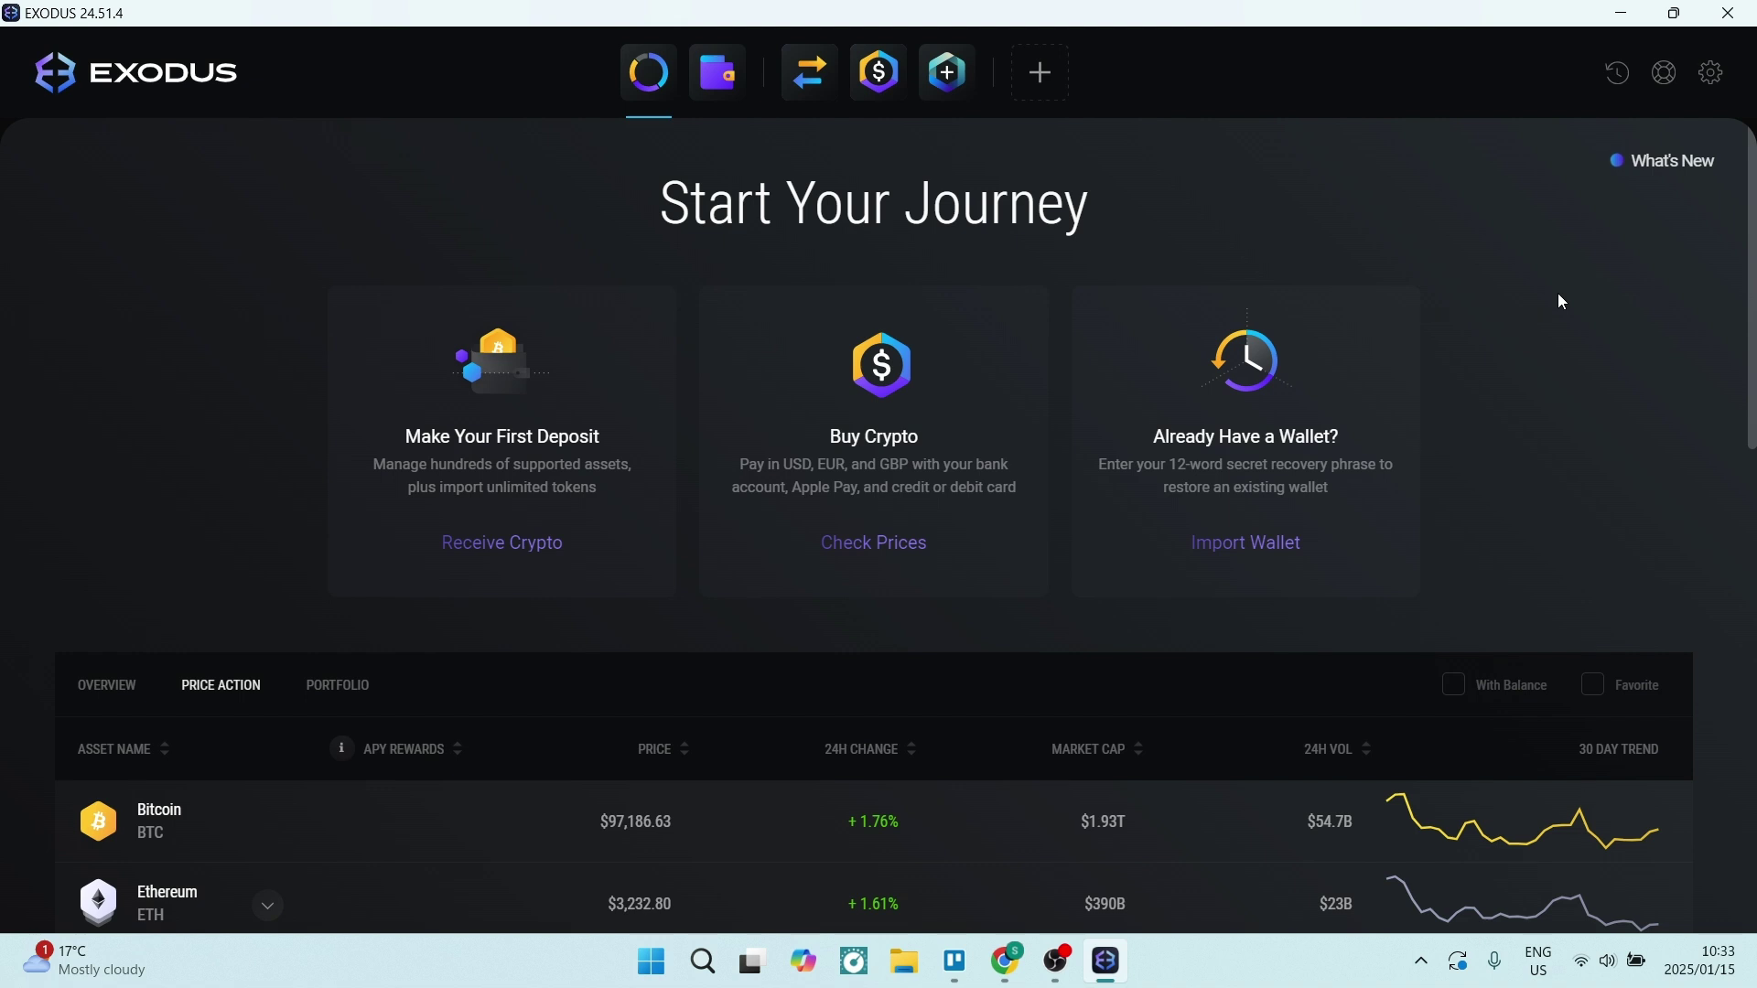
scroll(1557, 302, down, 4)
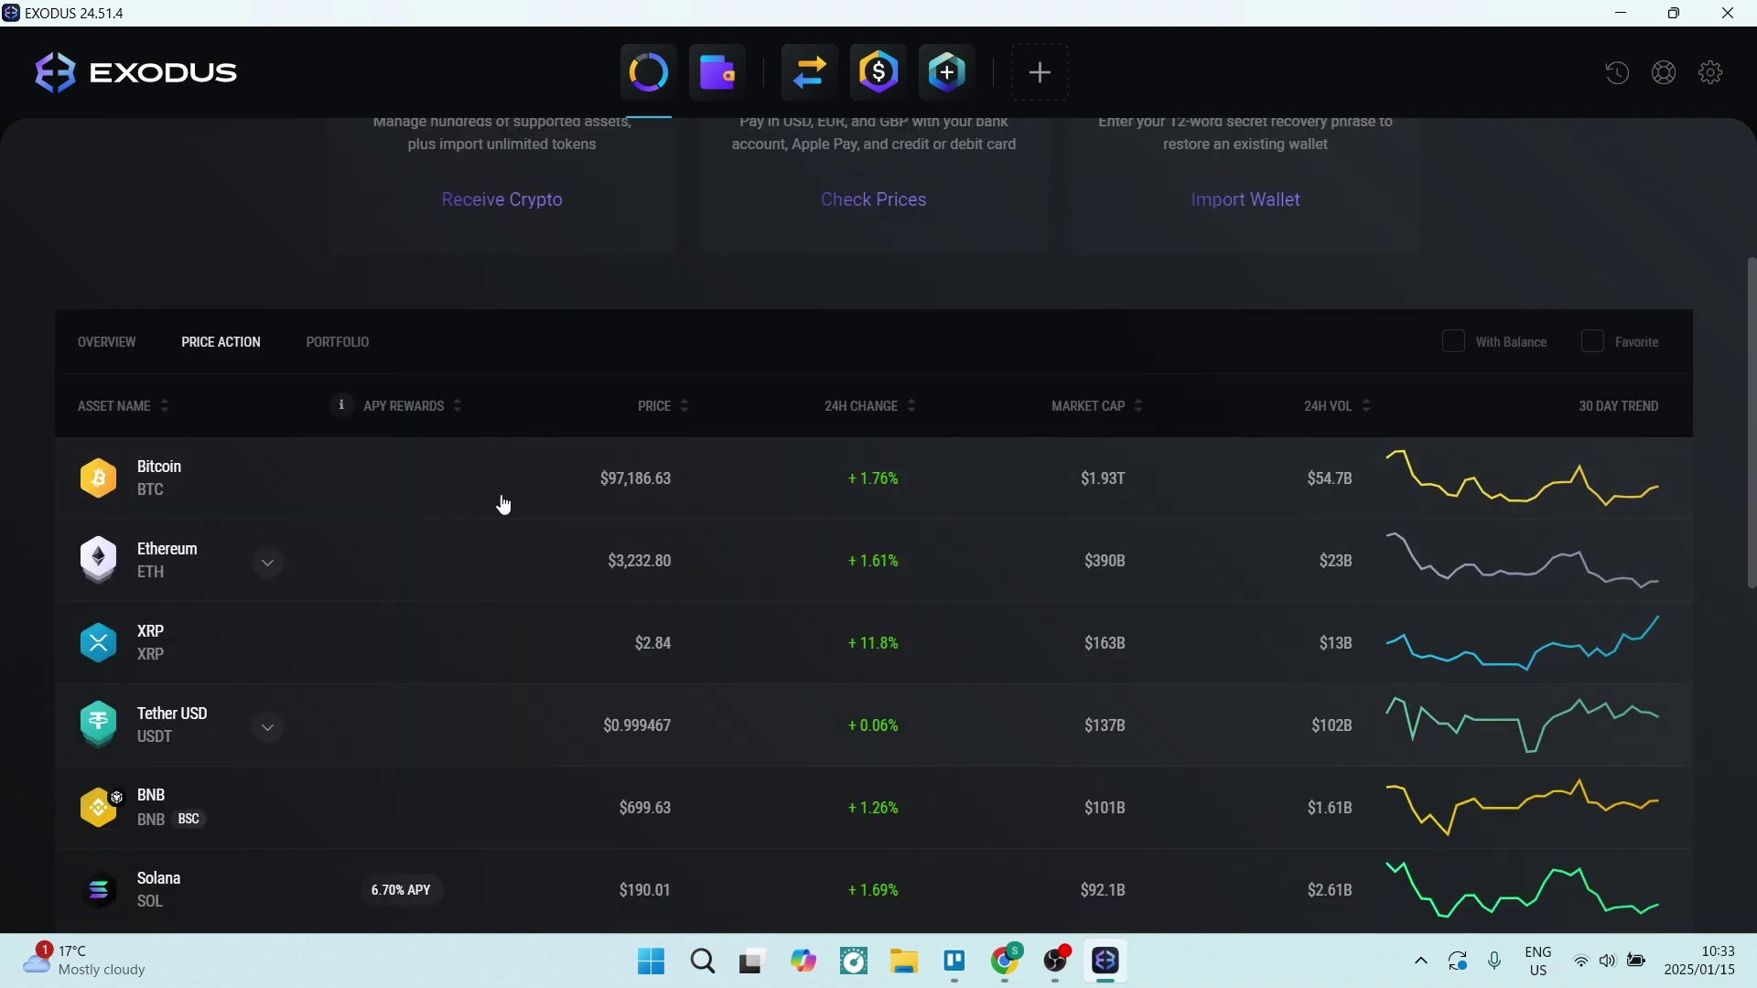
Step: Open the 0 BTC Bitcoin wallet and preview its Send form's BTC amount field before closing it
click(311, 497)
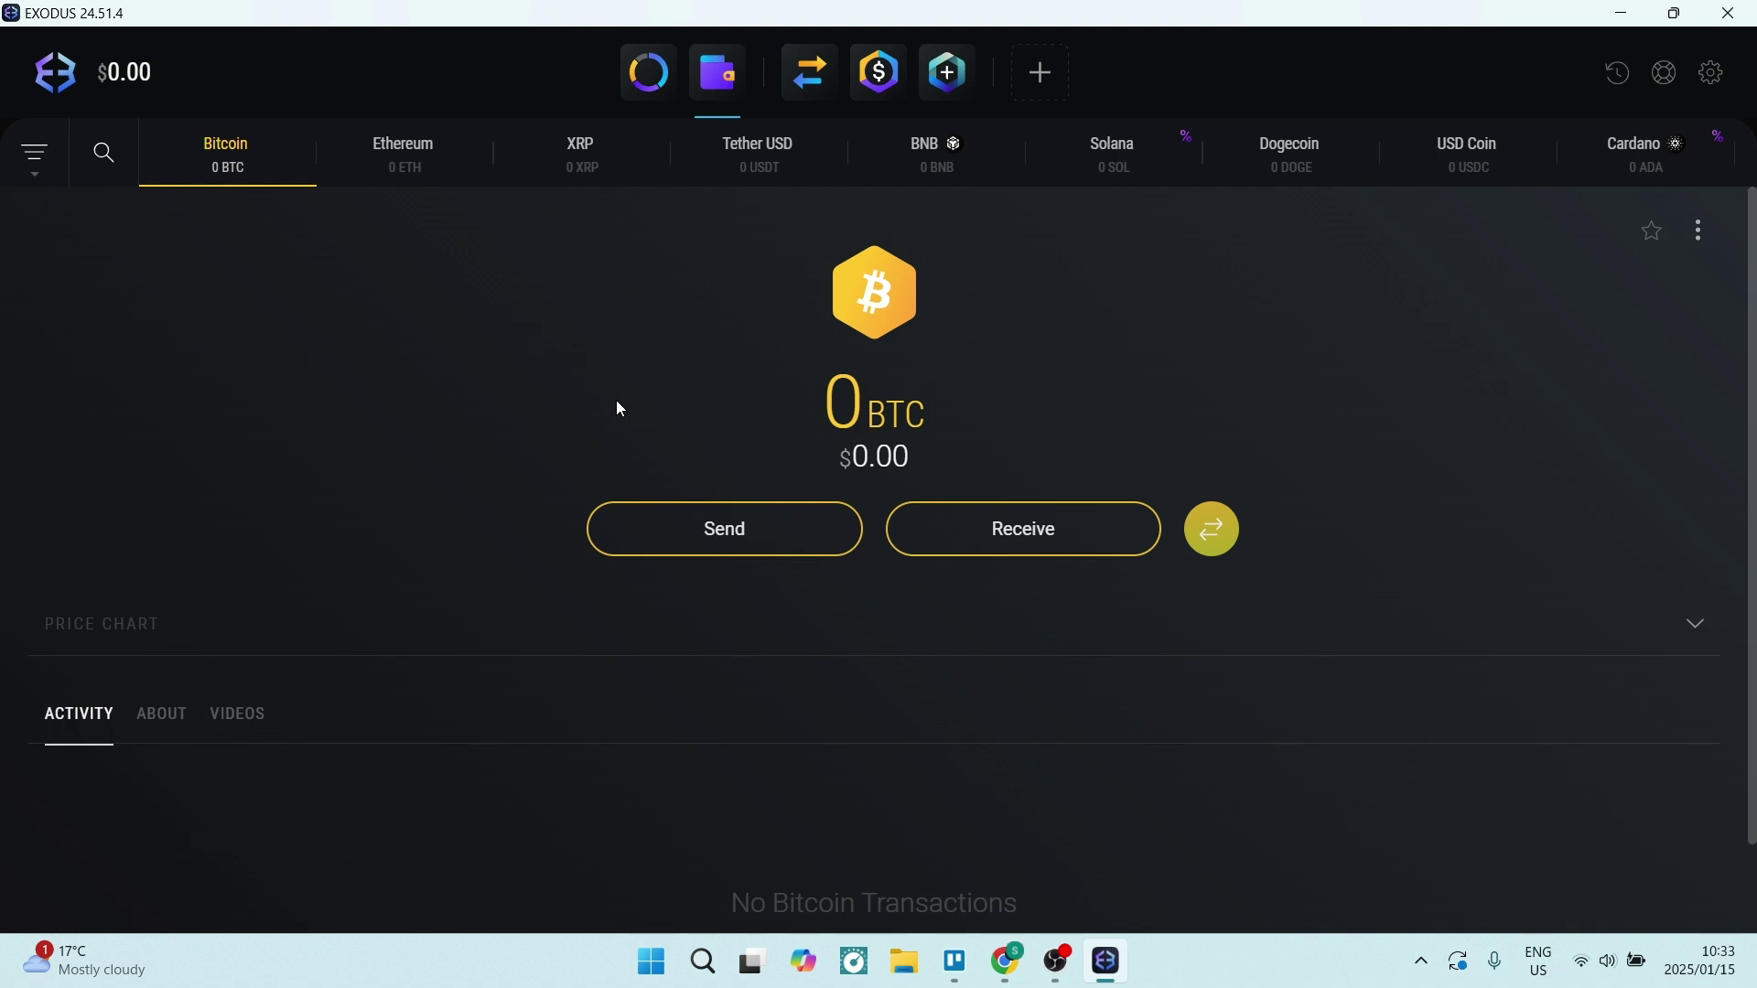
click(737, 539)
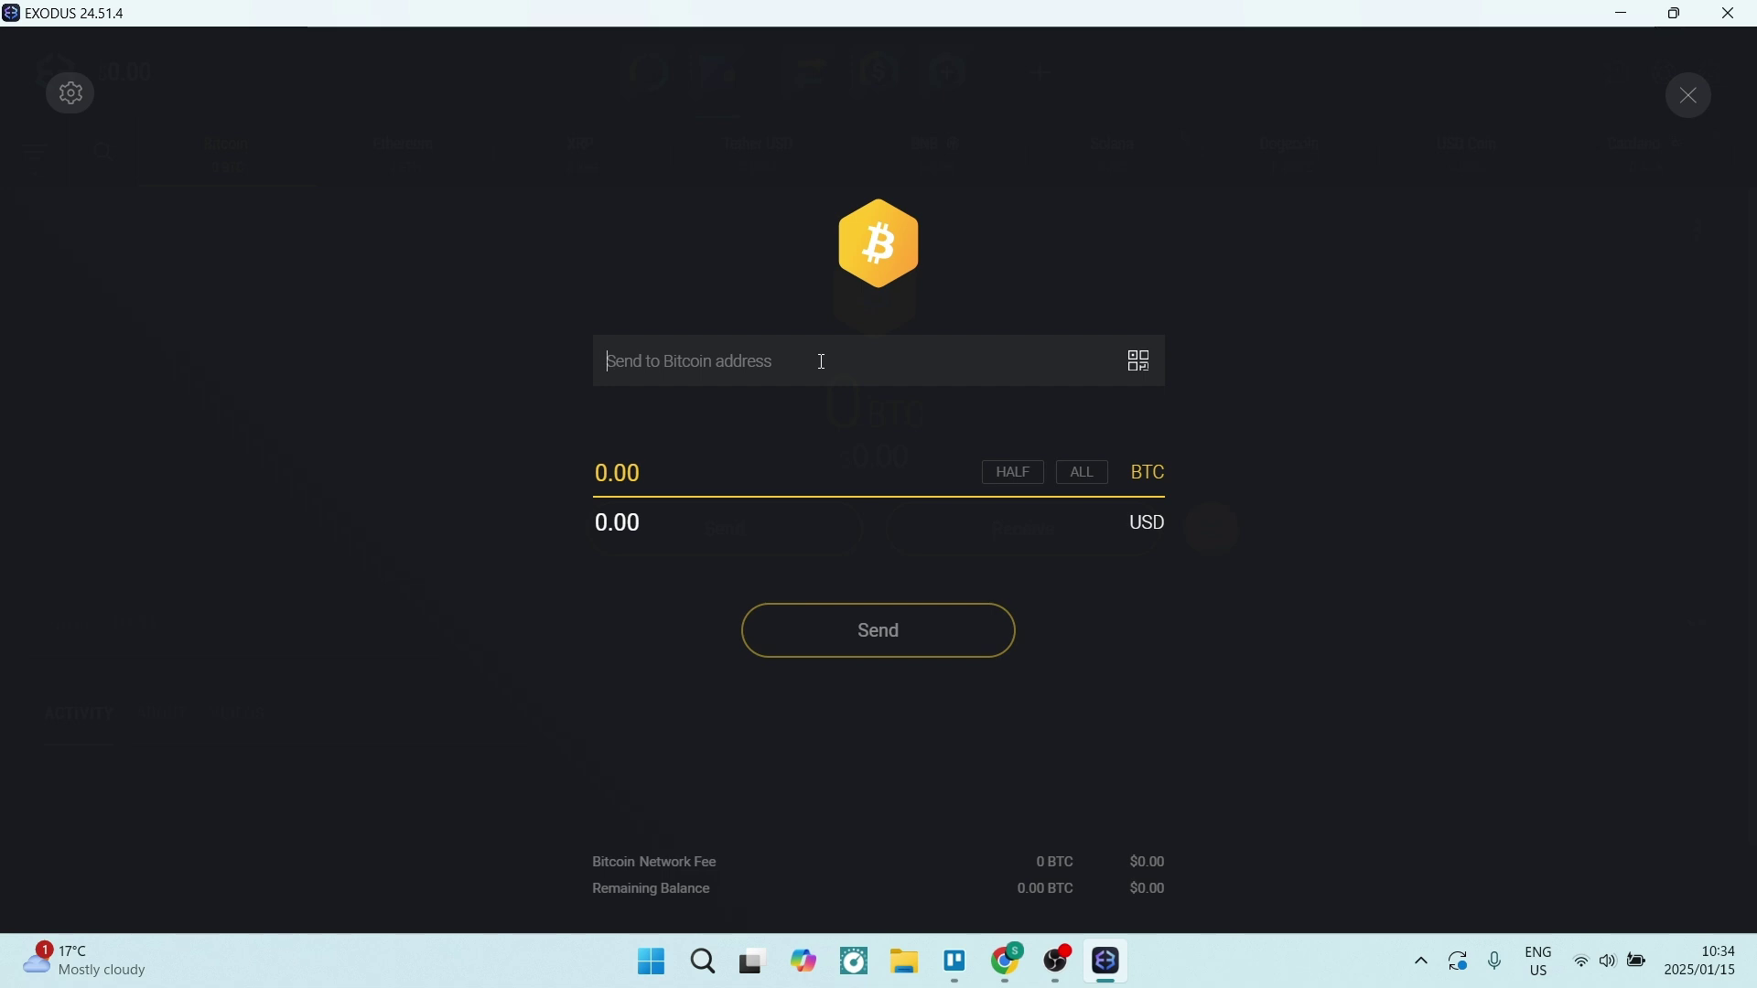
click(818, 471)
click(1691, 114)
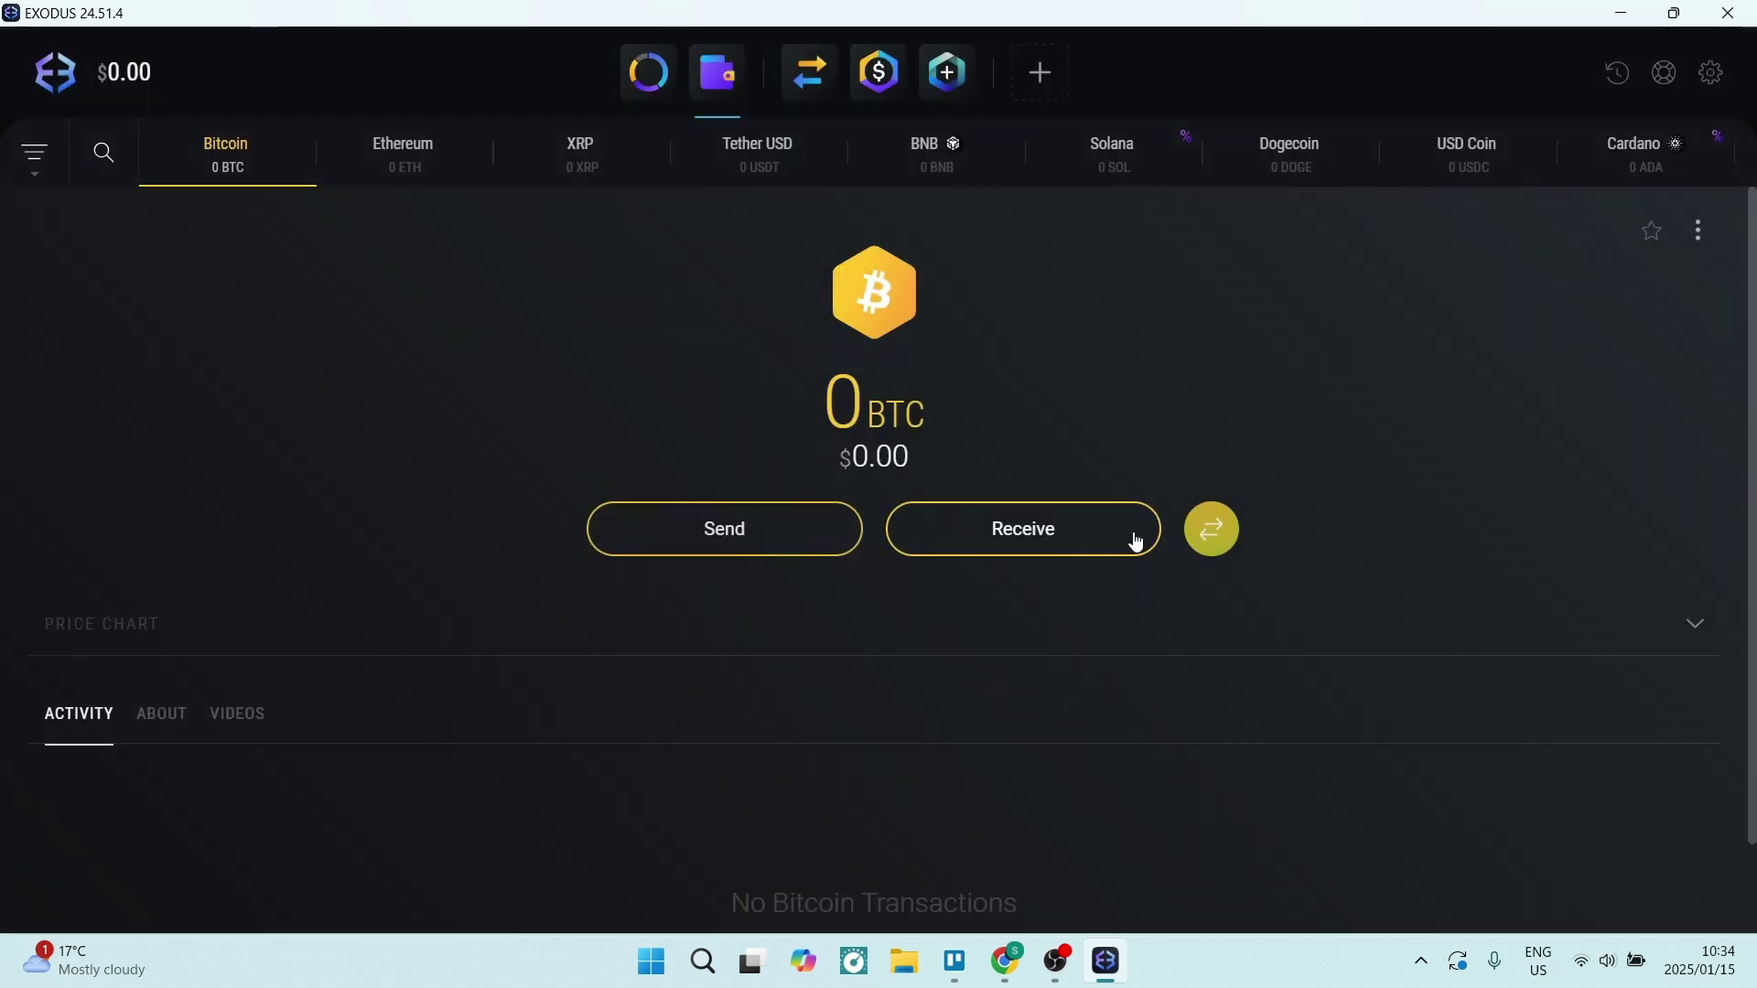
click(1009, 554)
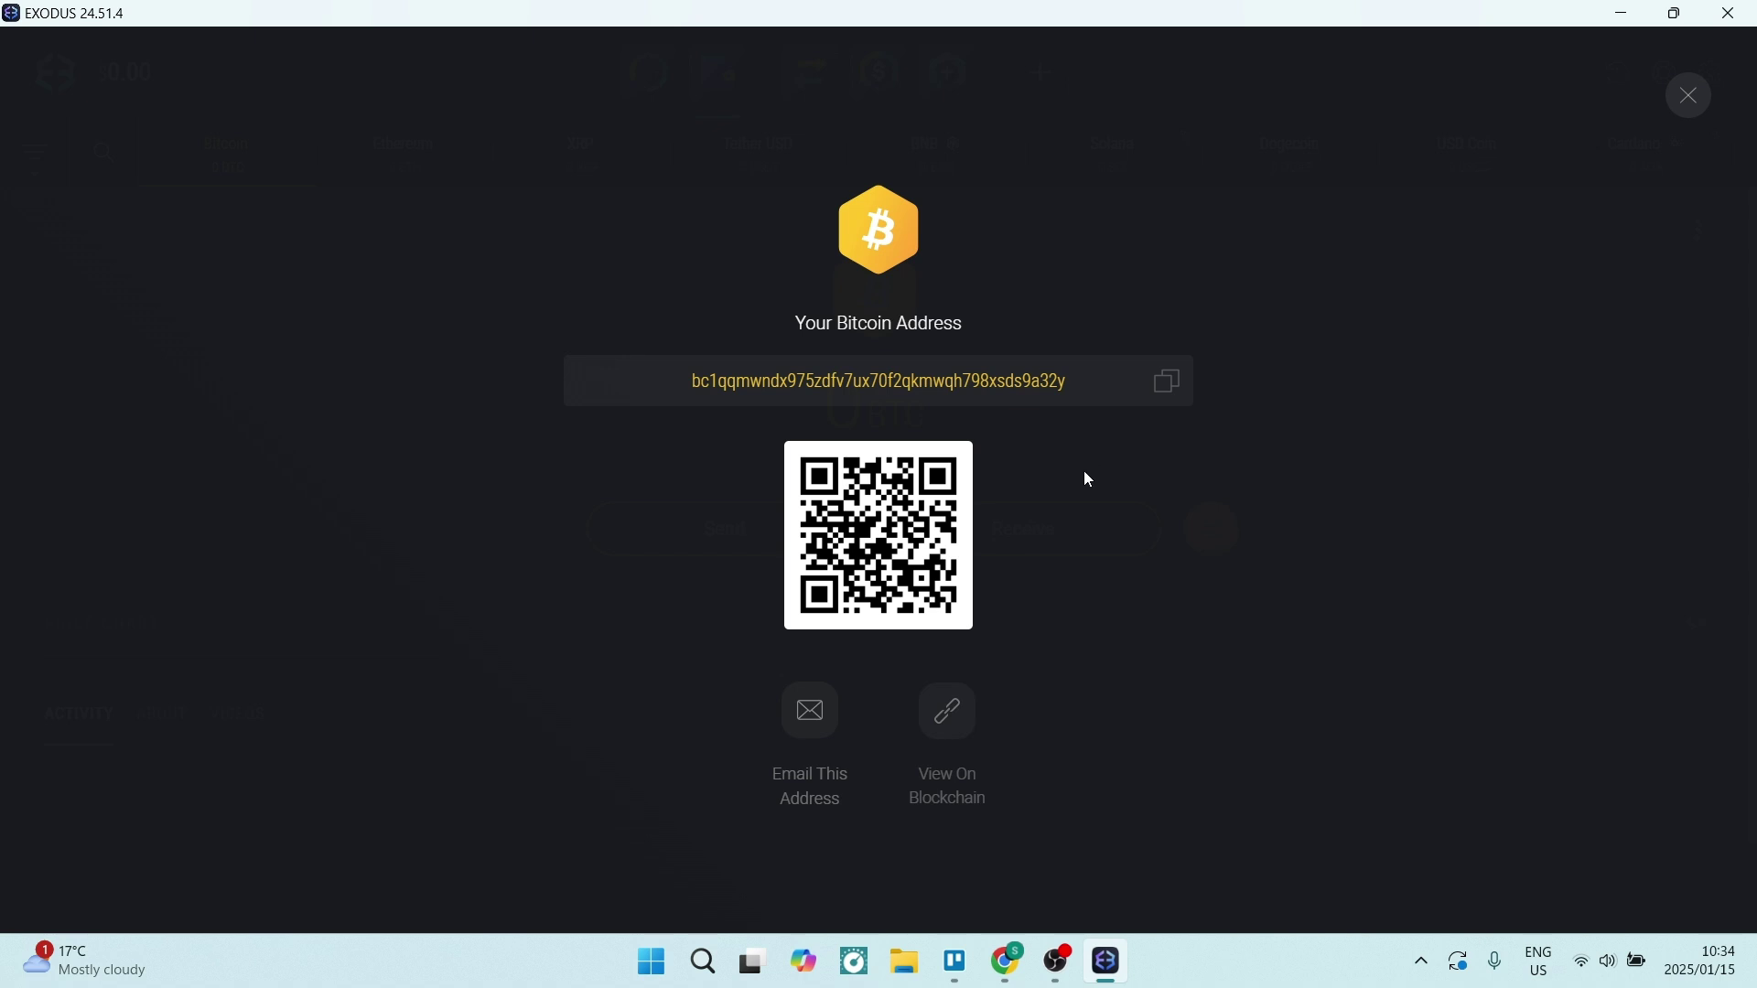
click(1698, 97)
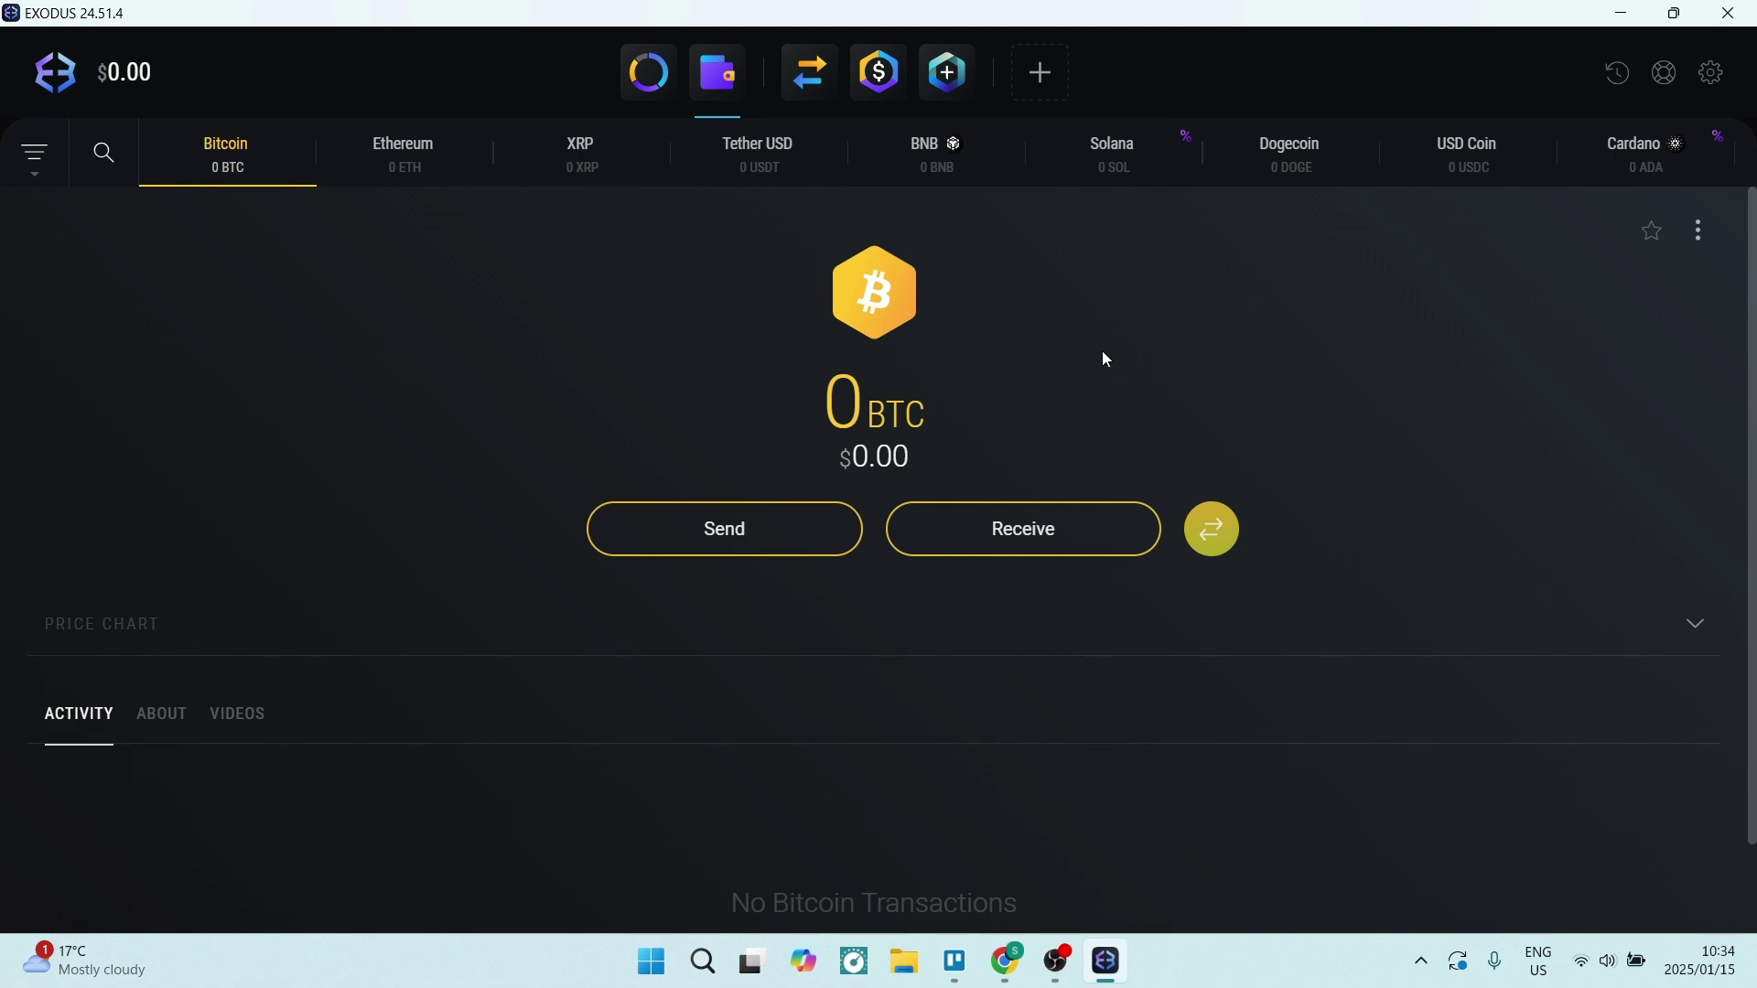
Step: Switch through Portfolio and Wallet views, then to the Swap Crypto intro screen
click(650, 79)
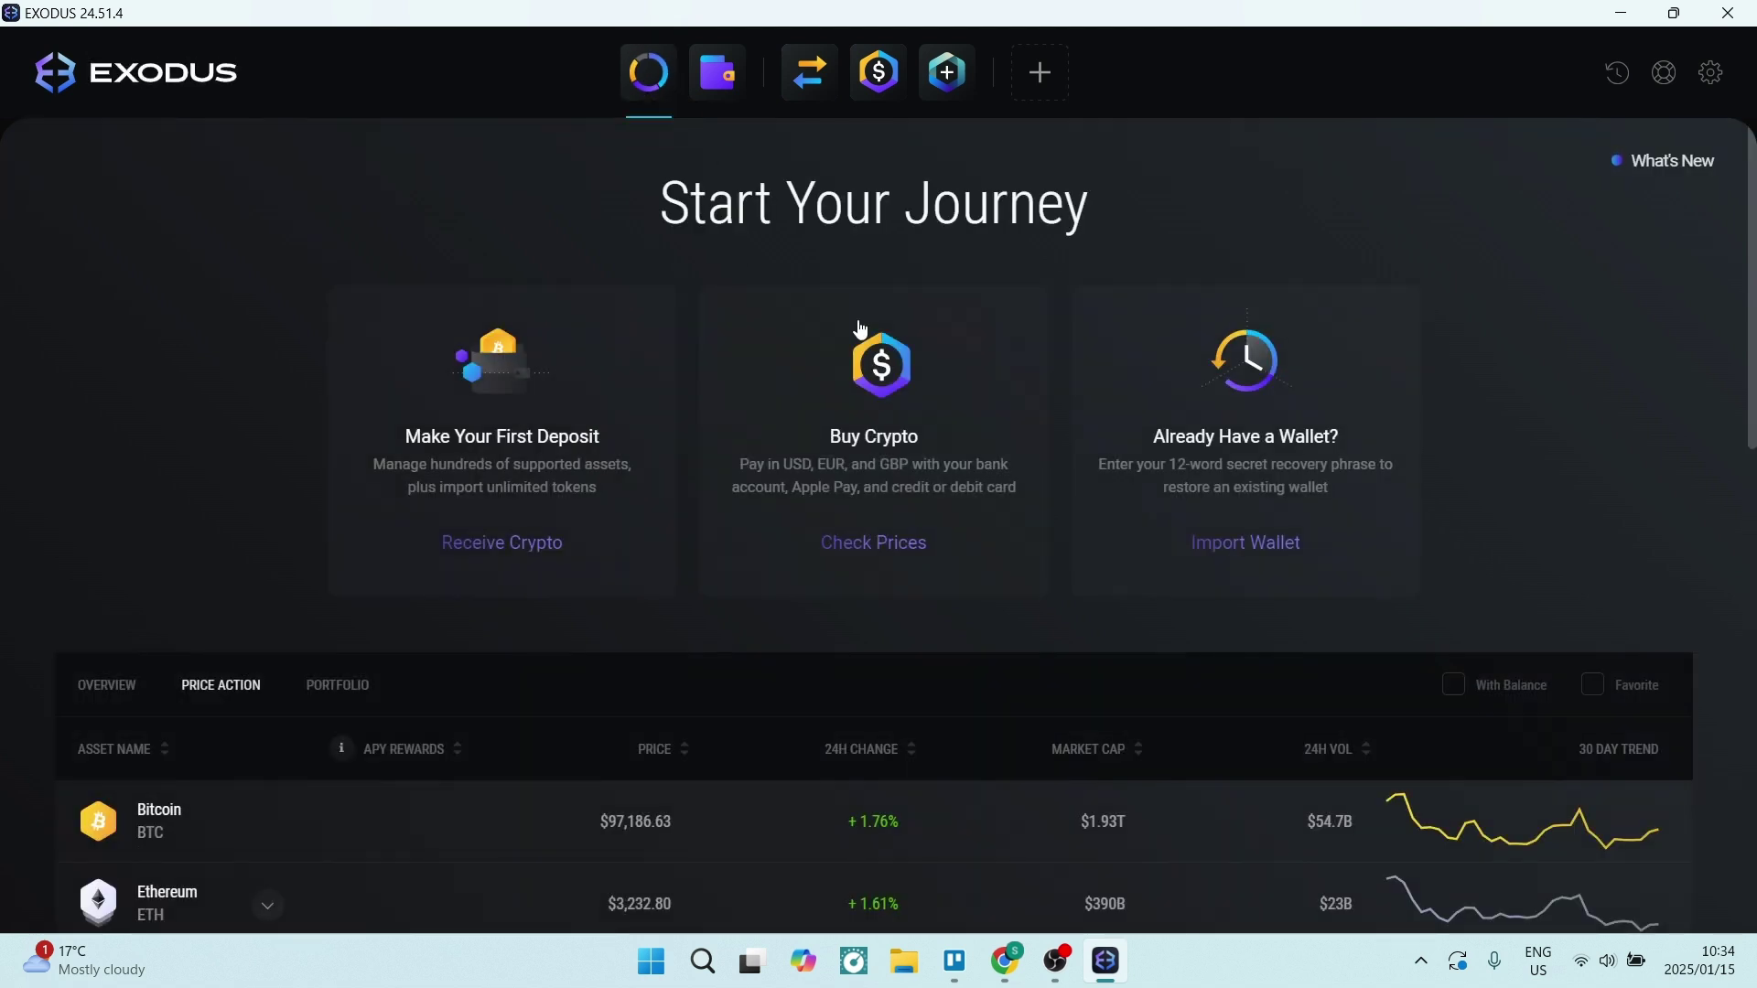
click(729, 89)
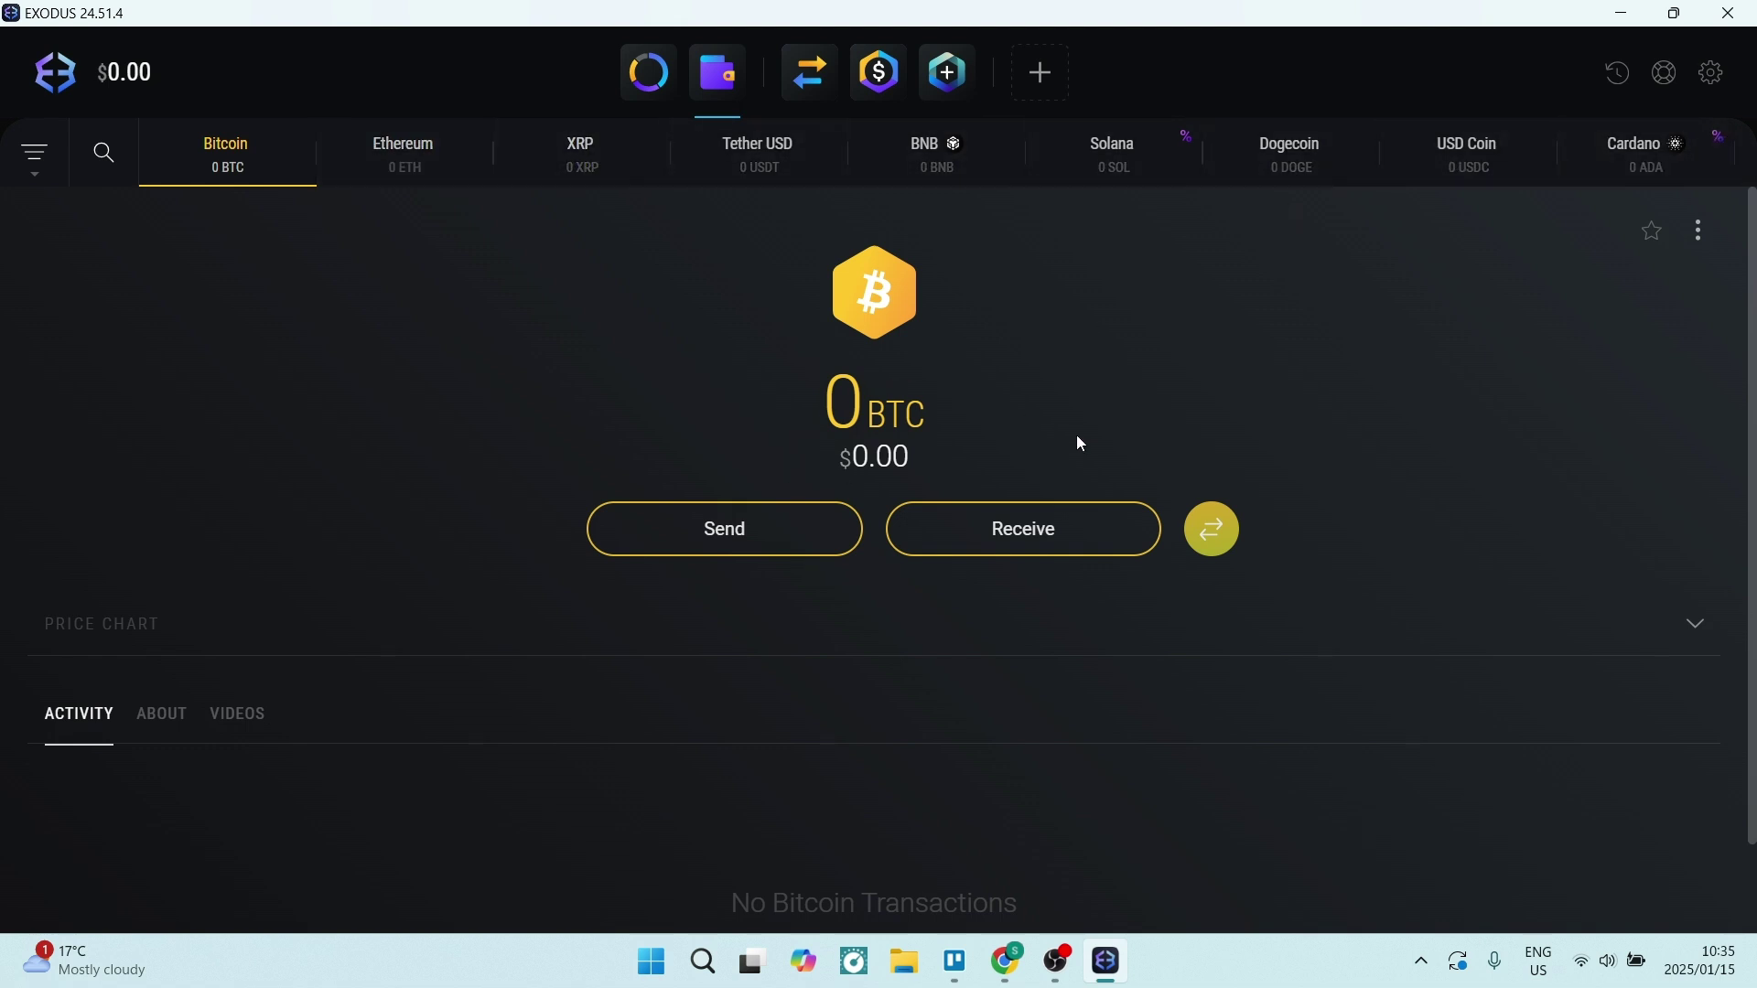
click(821, 93)
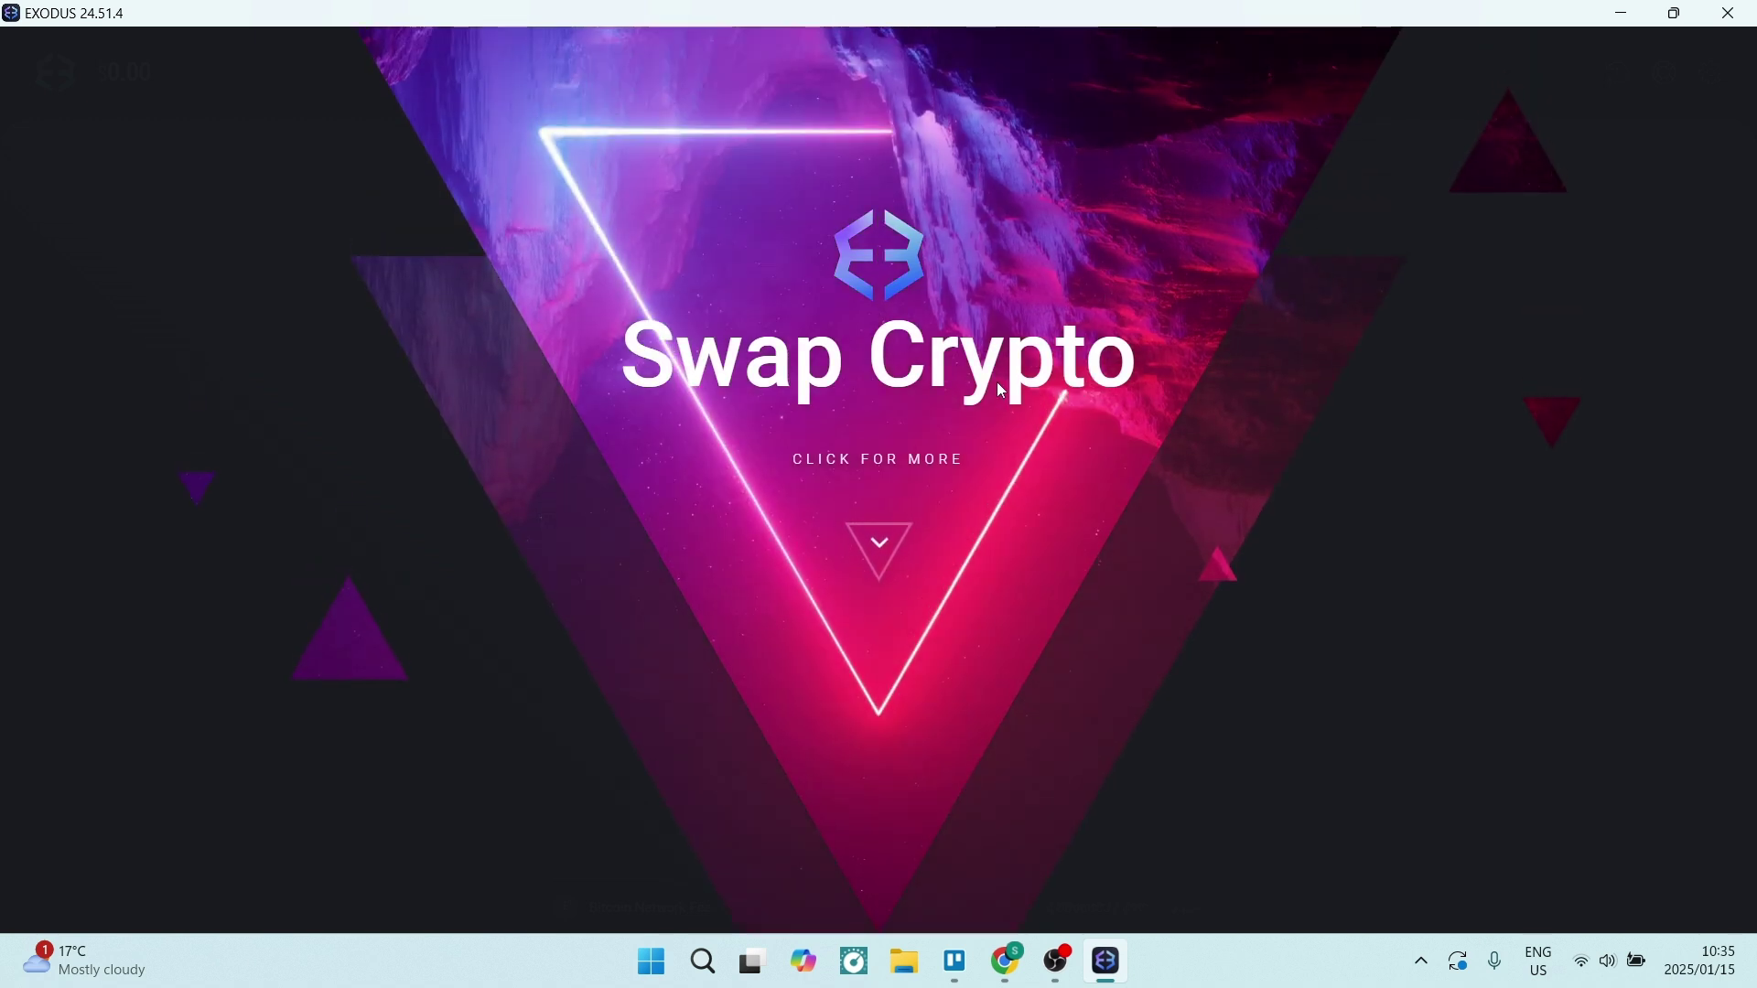
Step: Skip the swap tutorial and accept the third-party provider notice to reach the BTC-to-ETH form
click(886, 527)
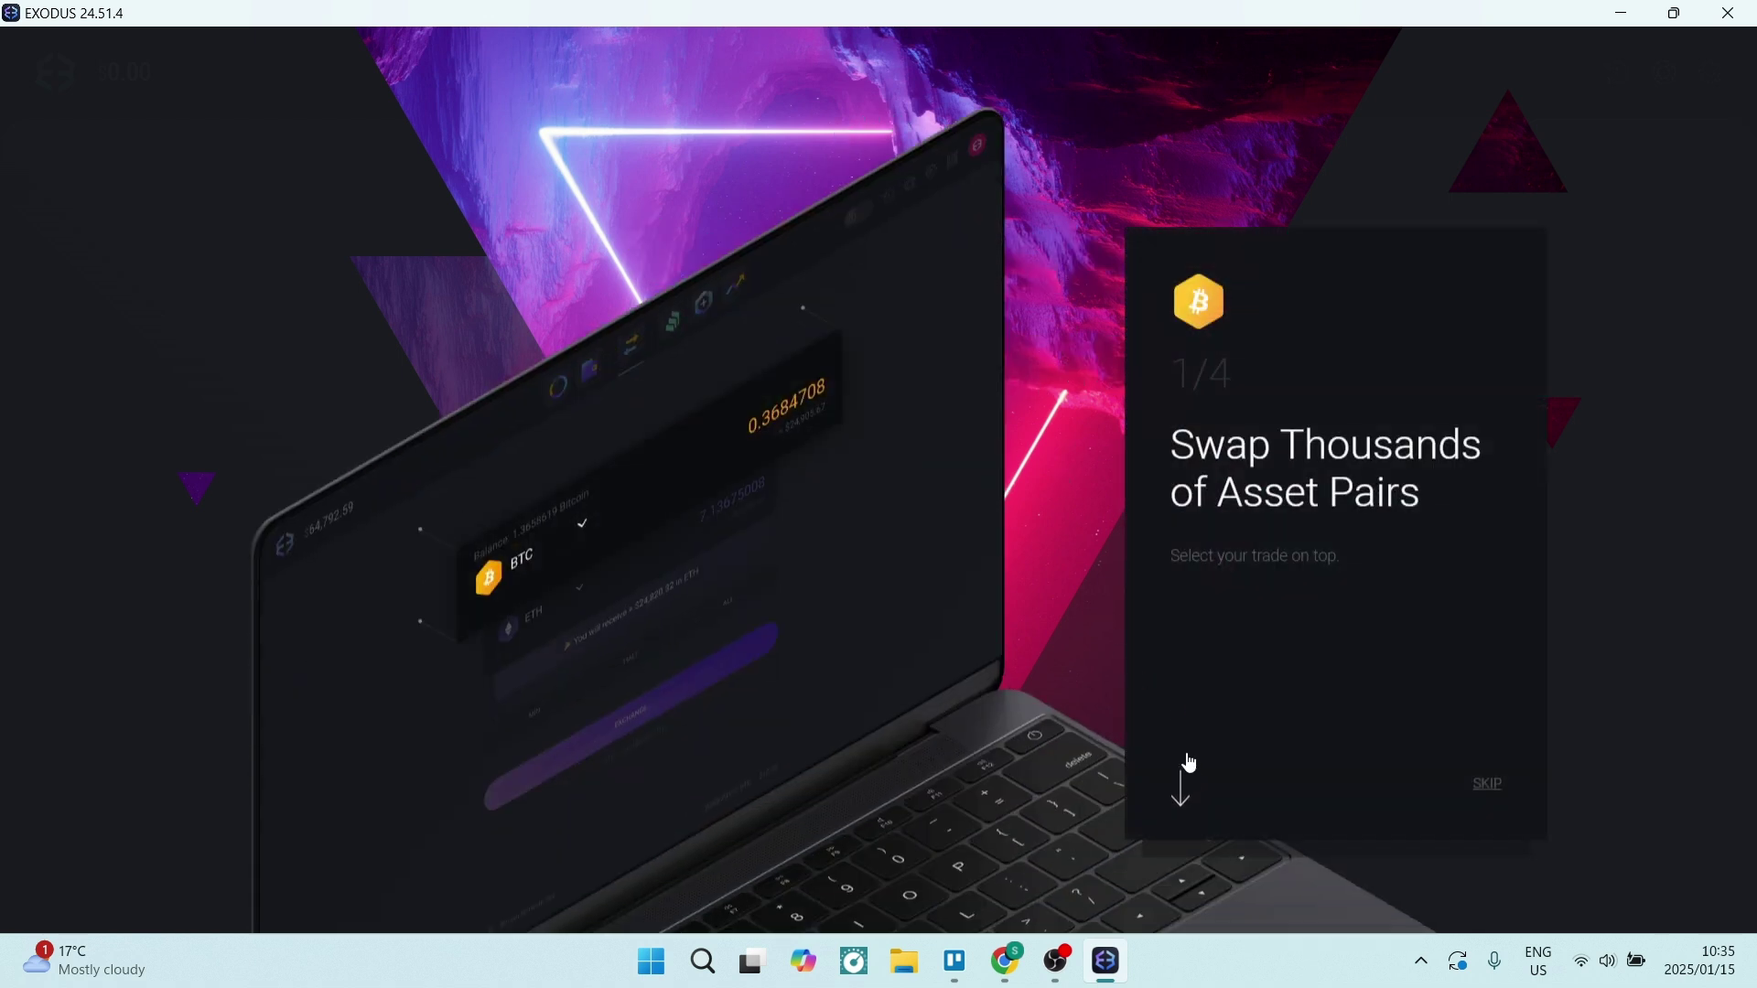
click(1487, 783)
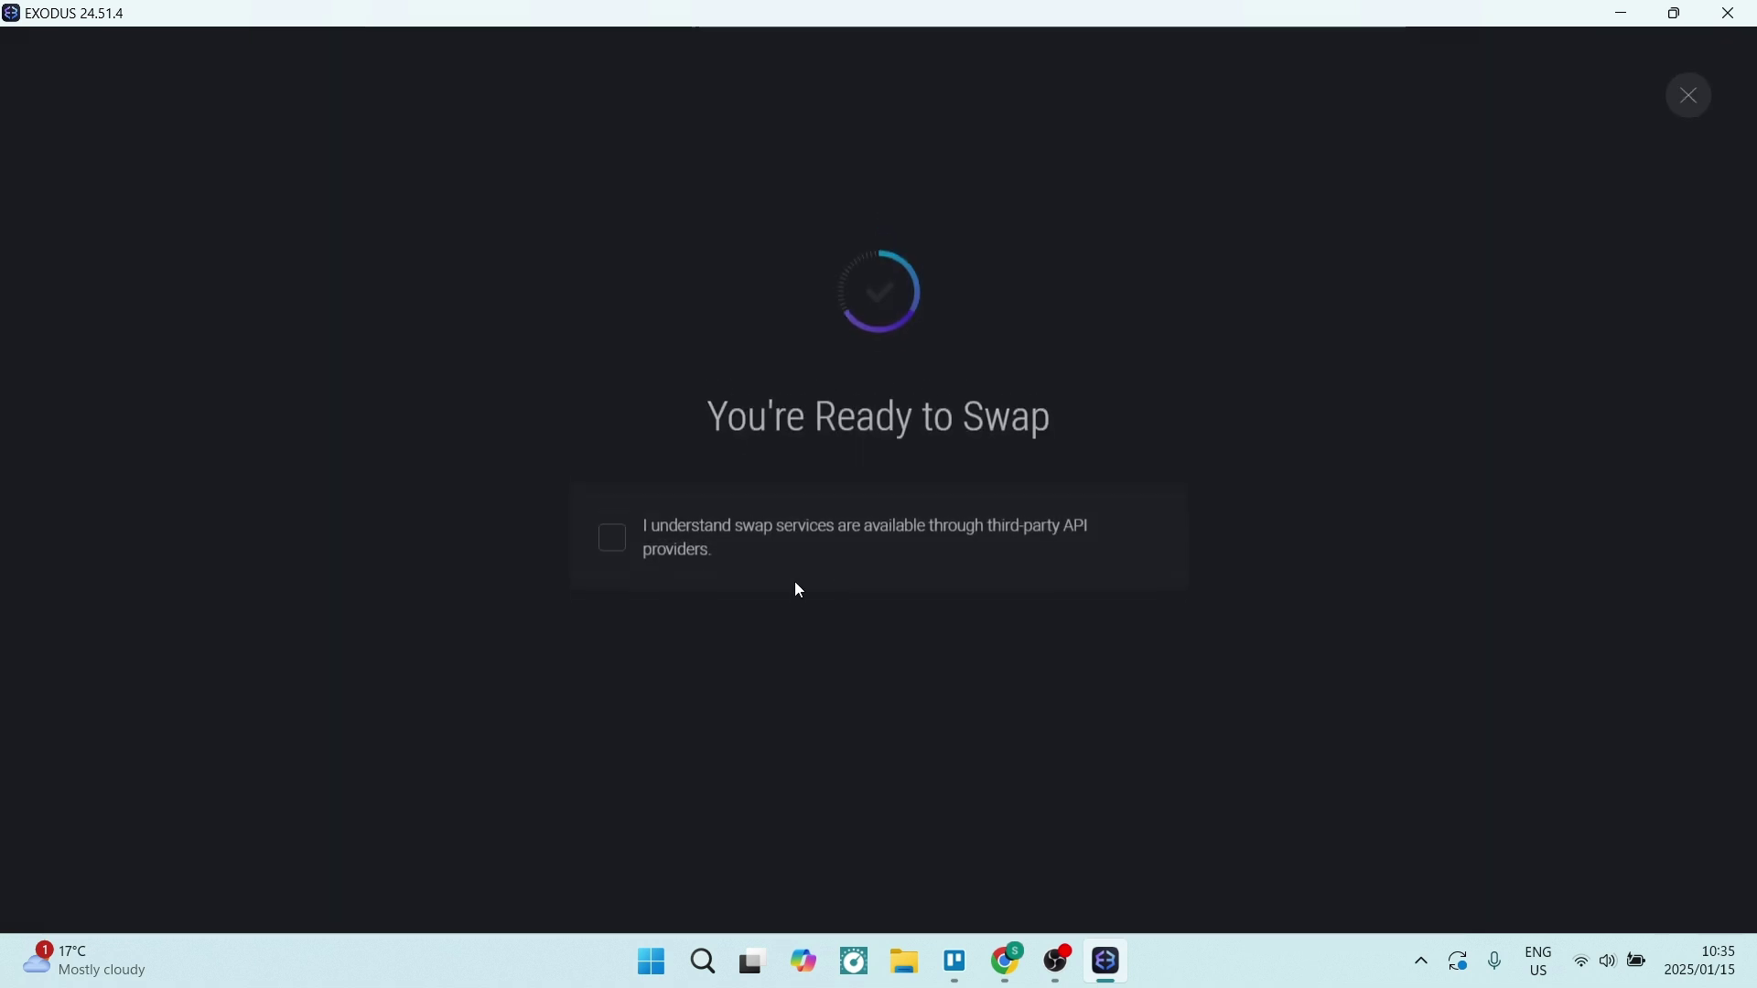
click(612, 550)
click(871, 703)
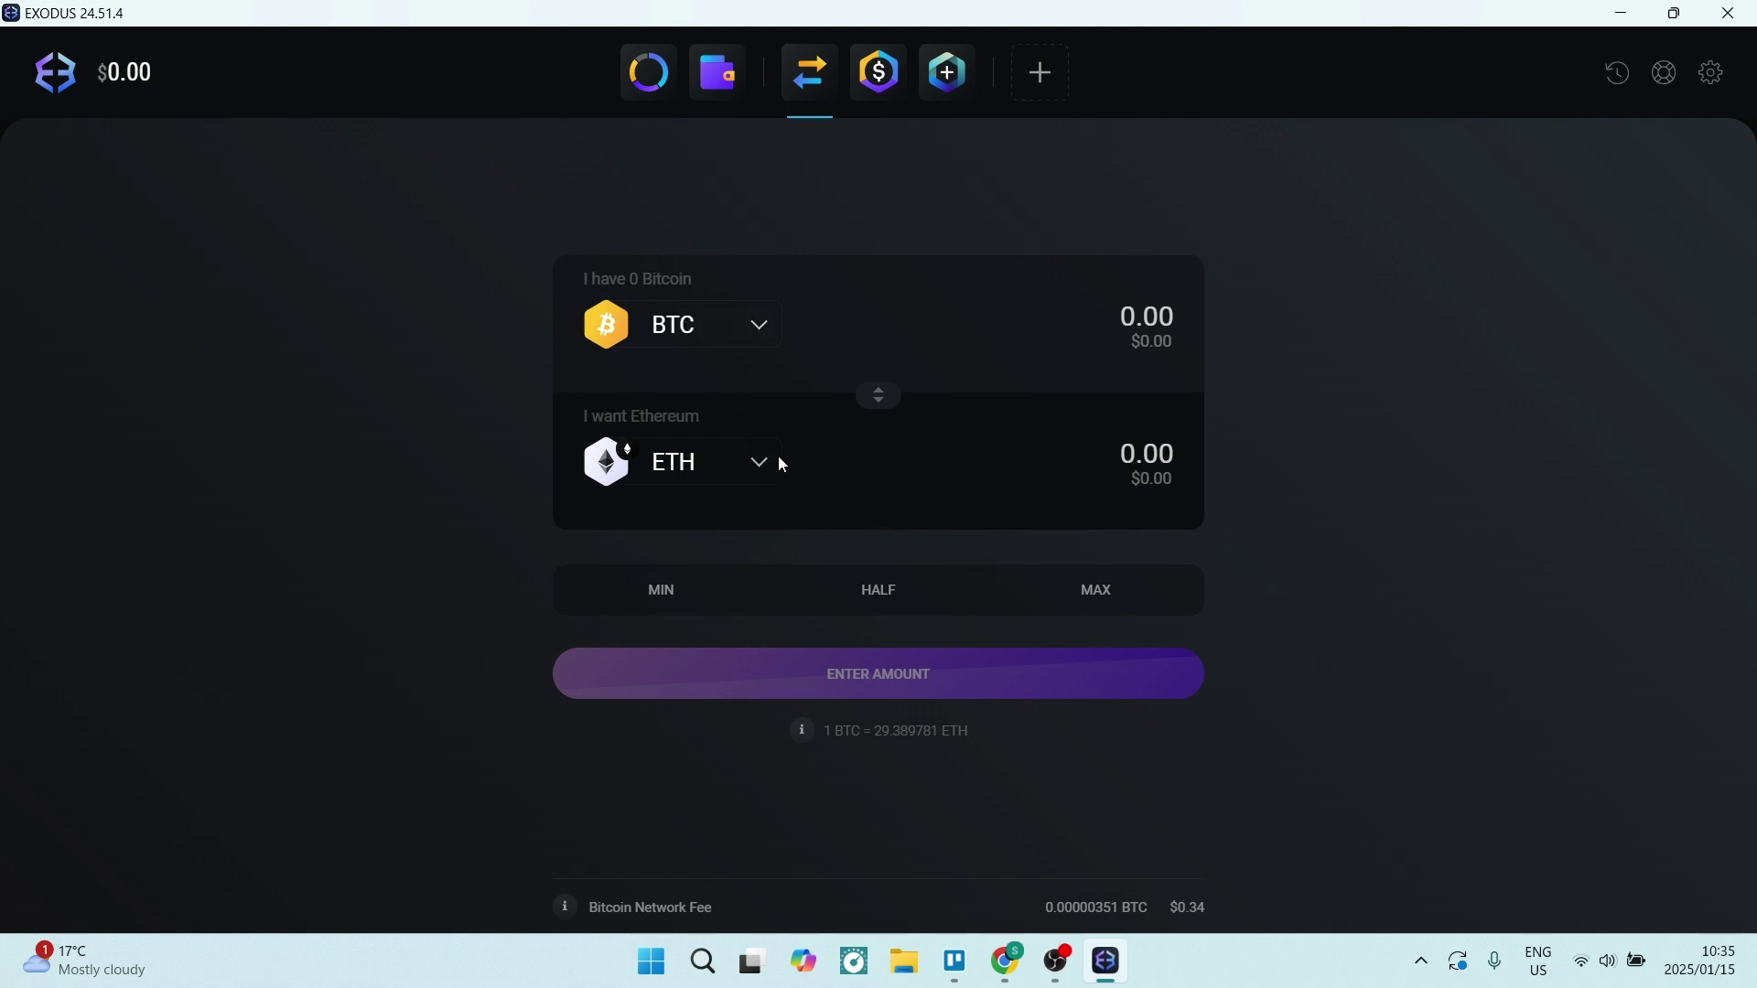
click(882, 74)
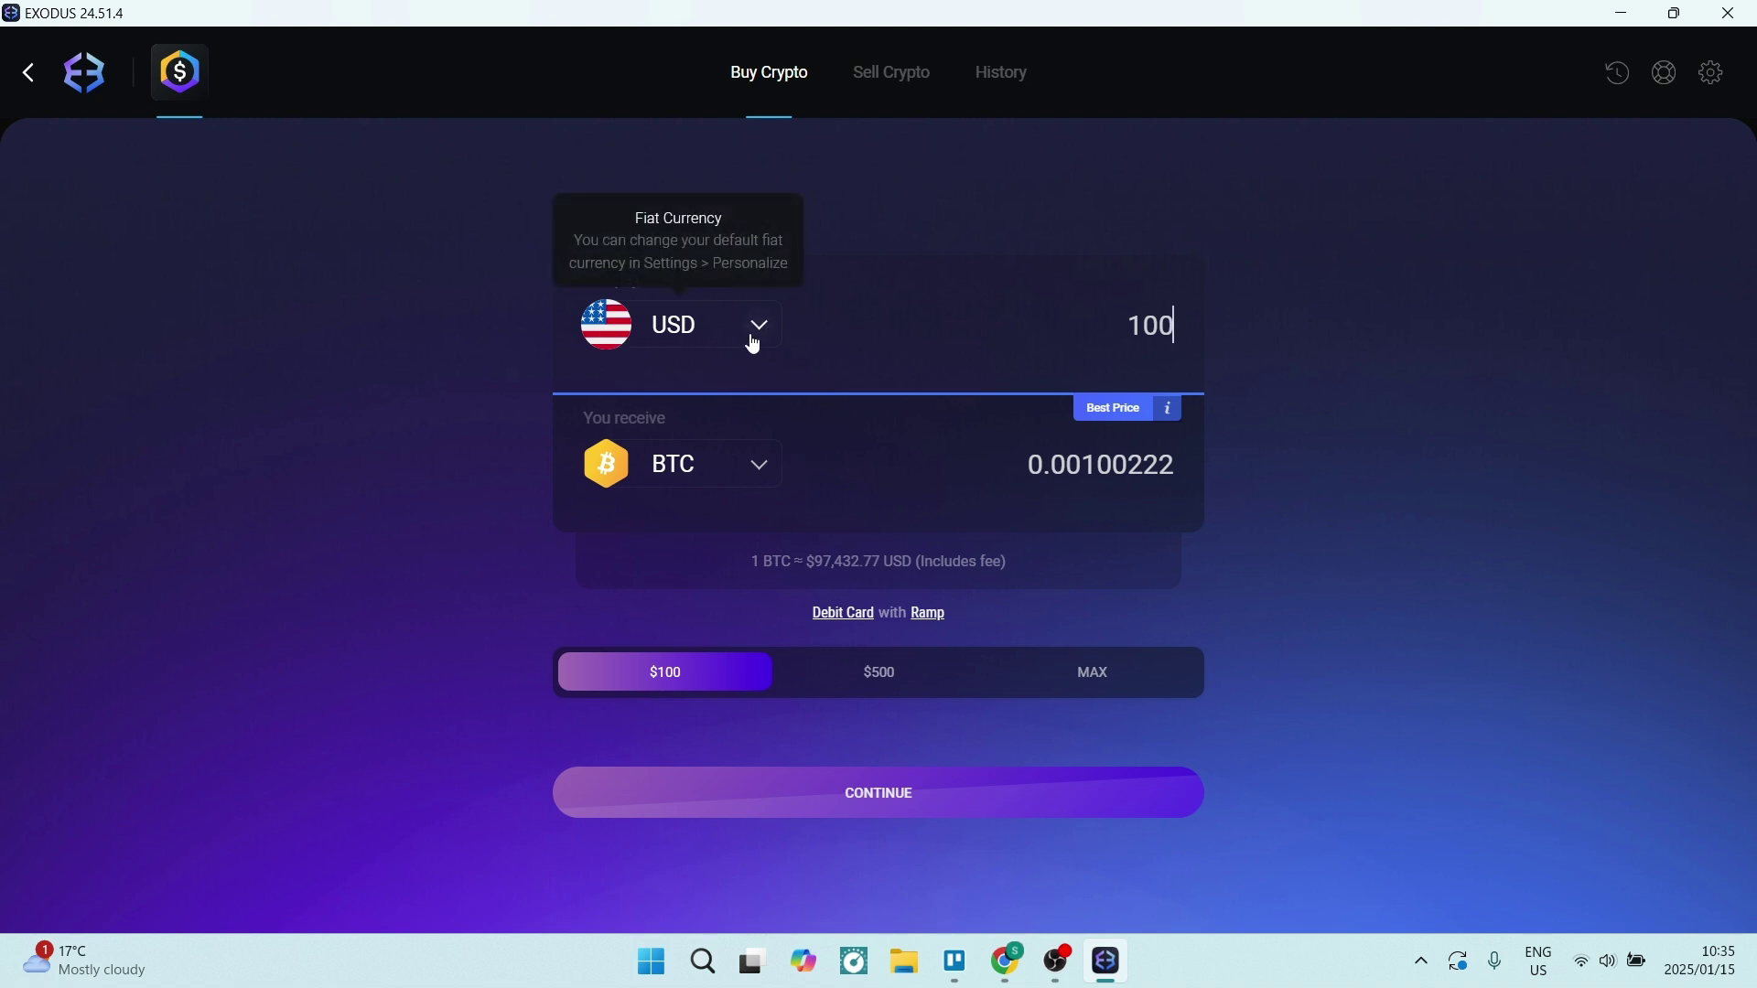
click(759, 469)
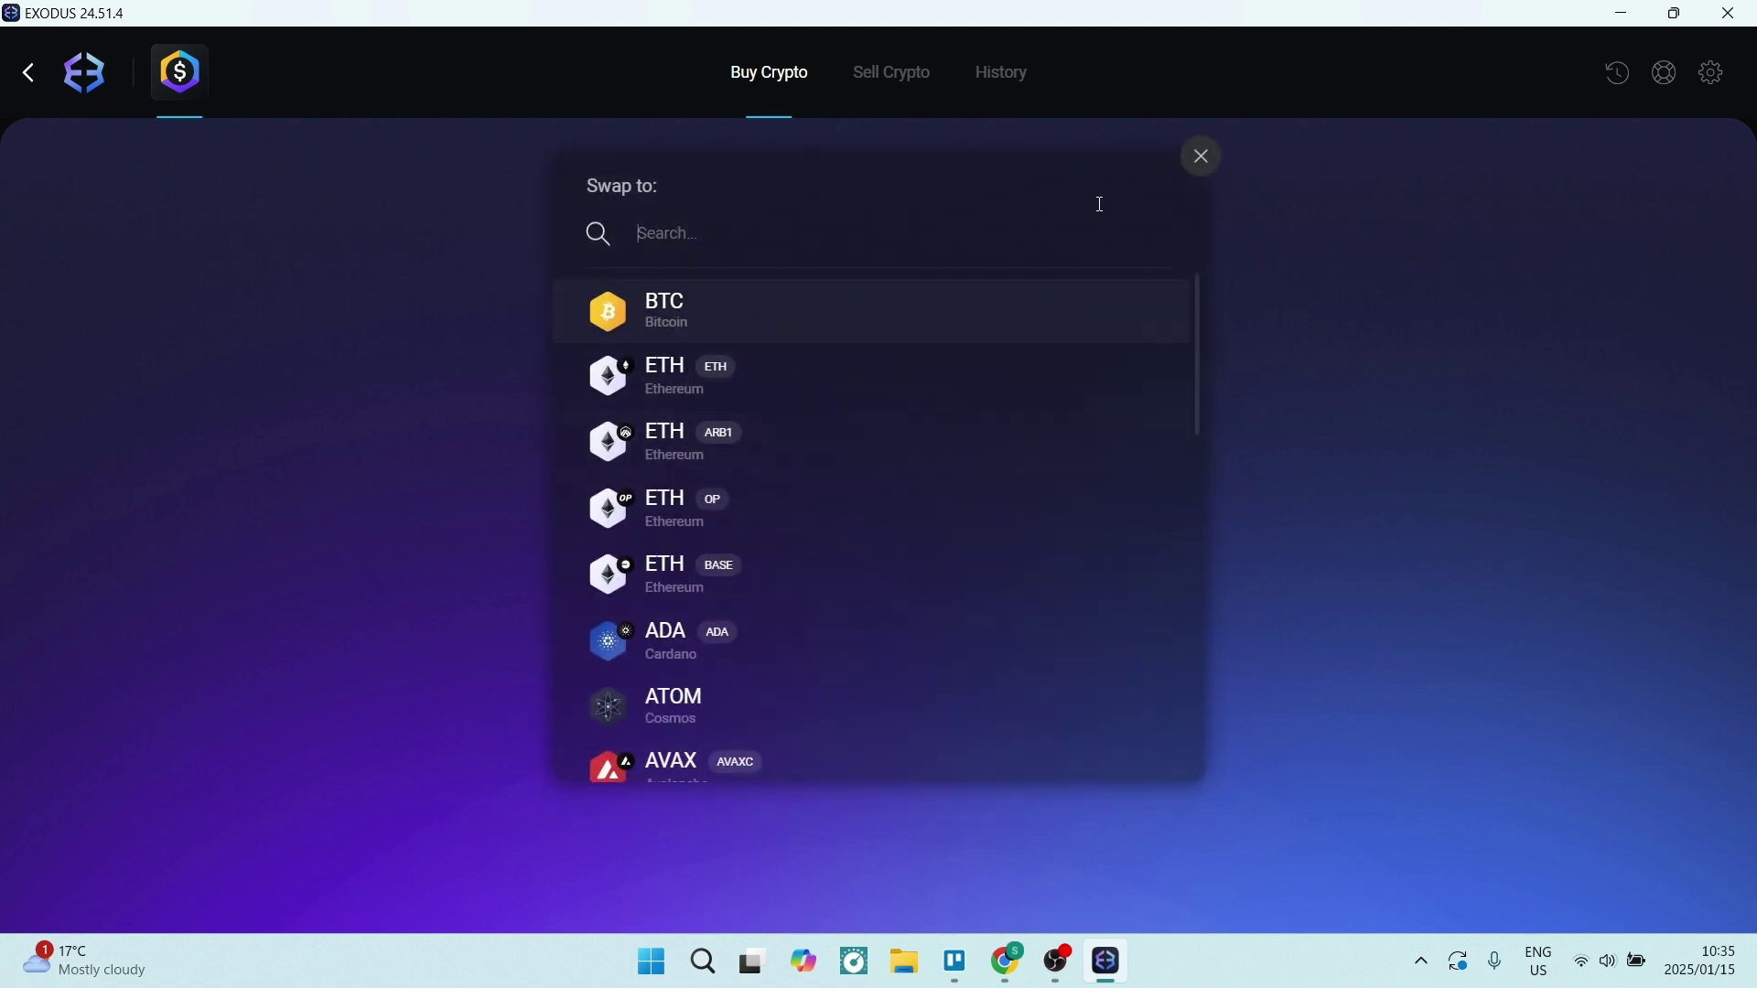
click(1200, 158)
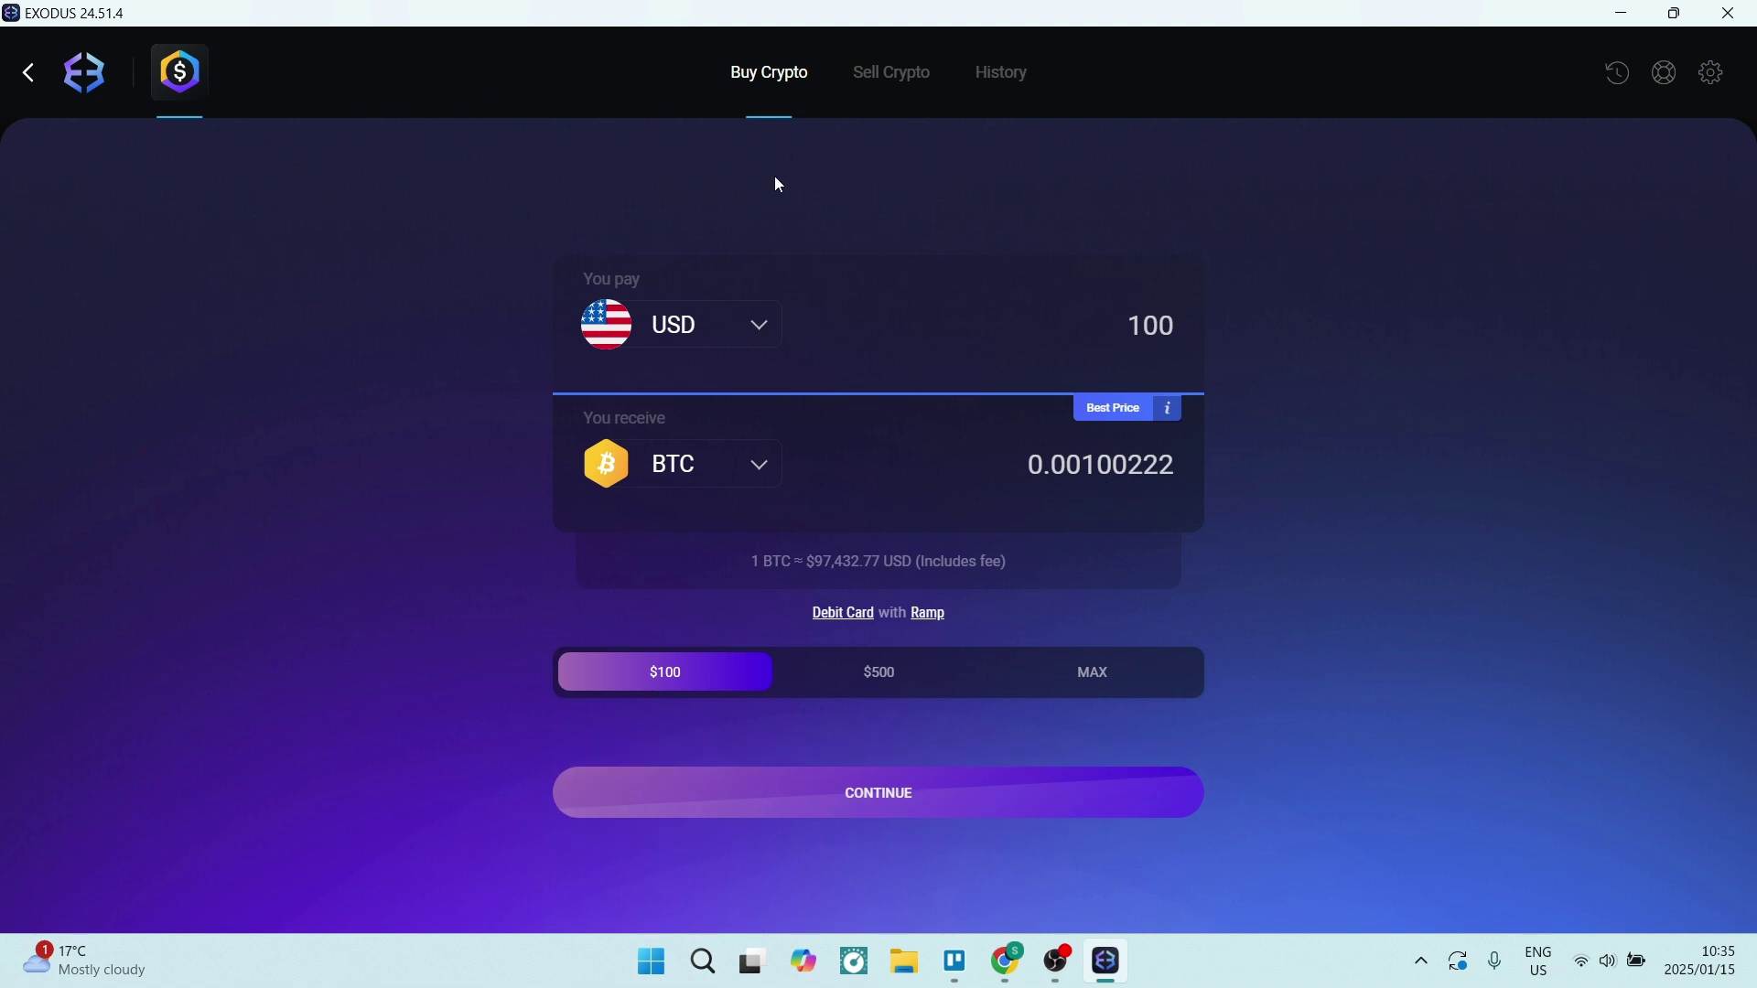
click(901, 89)
click(995, 89)
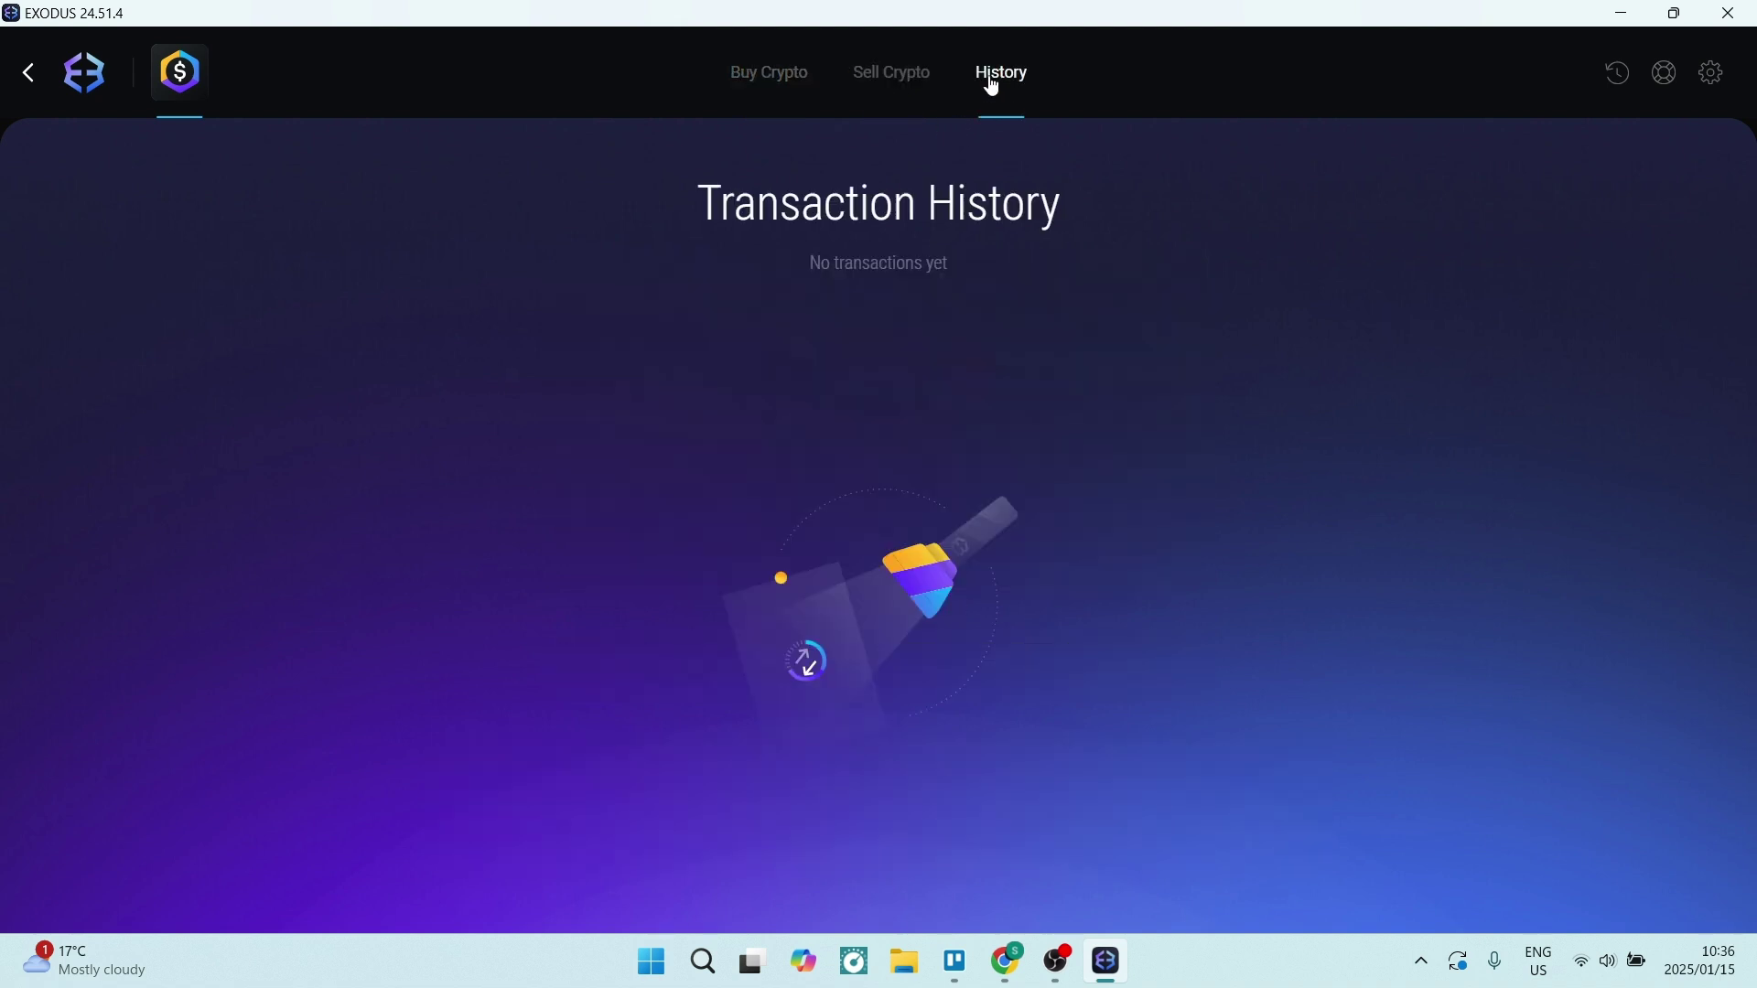
click(33, 92)
click(33, 91)
click(33, 92)
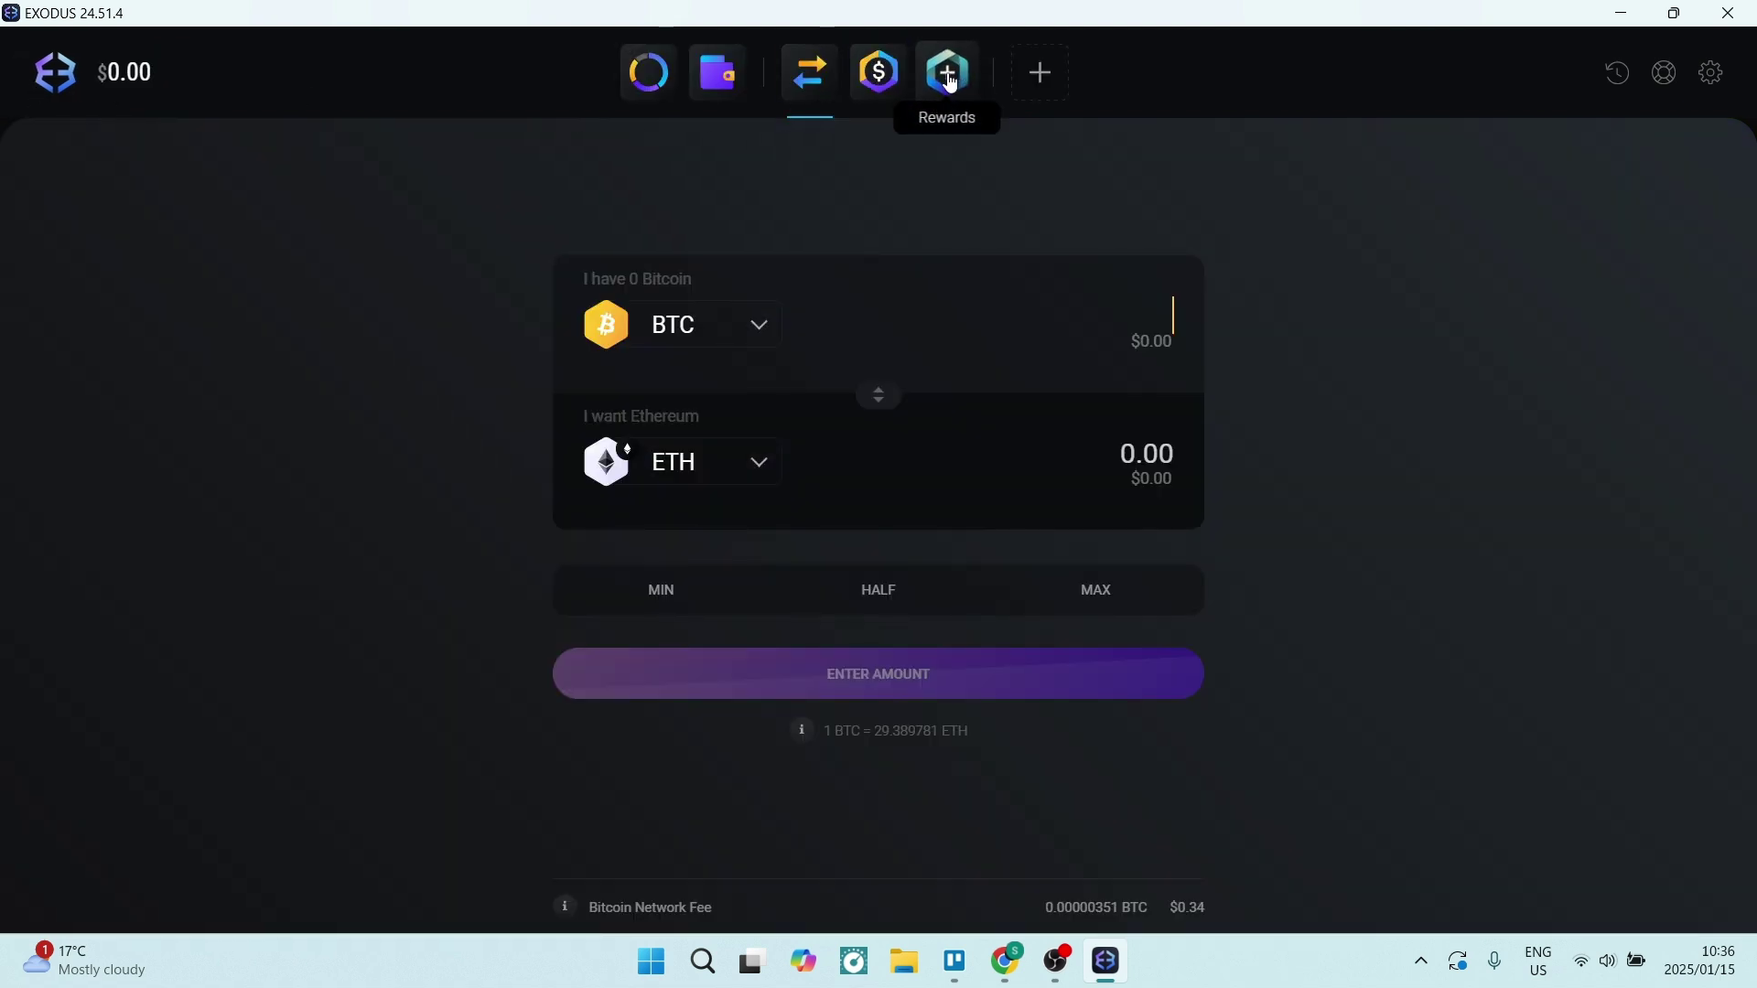
Step: View Staking Rewards, go back, then open Settings on the Manage Assets list
click(952, 81)
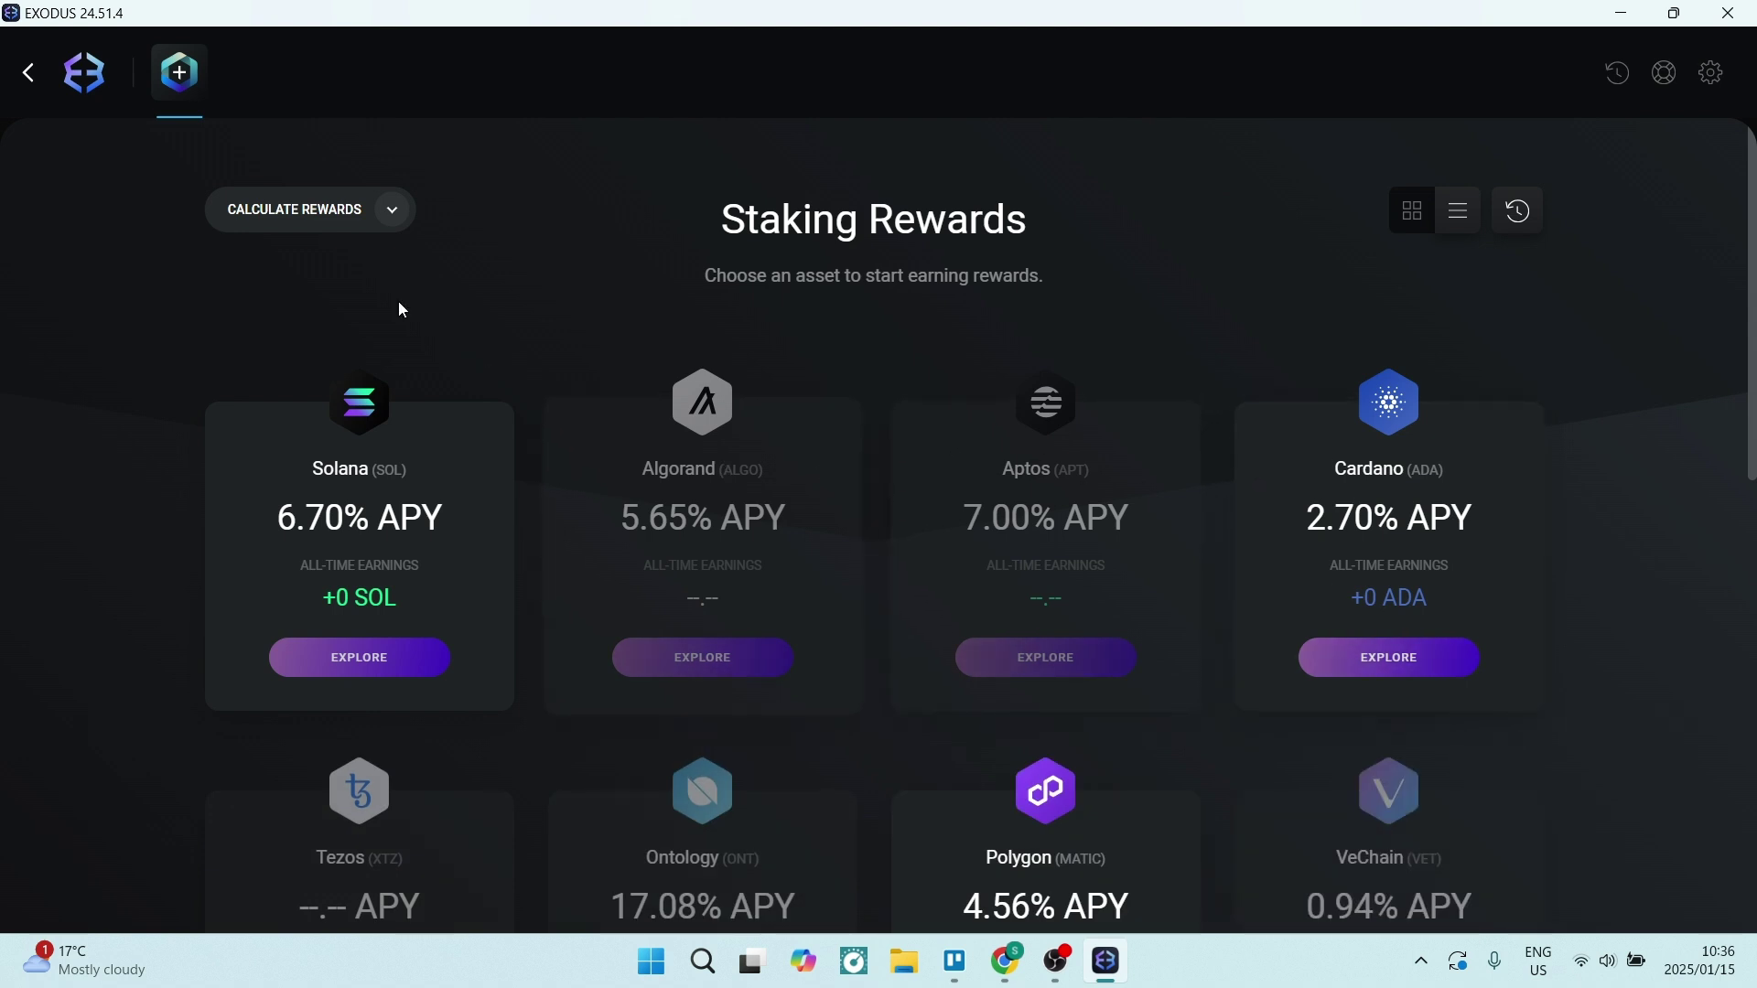
click(29, 72)
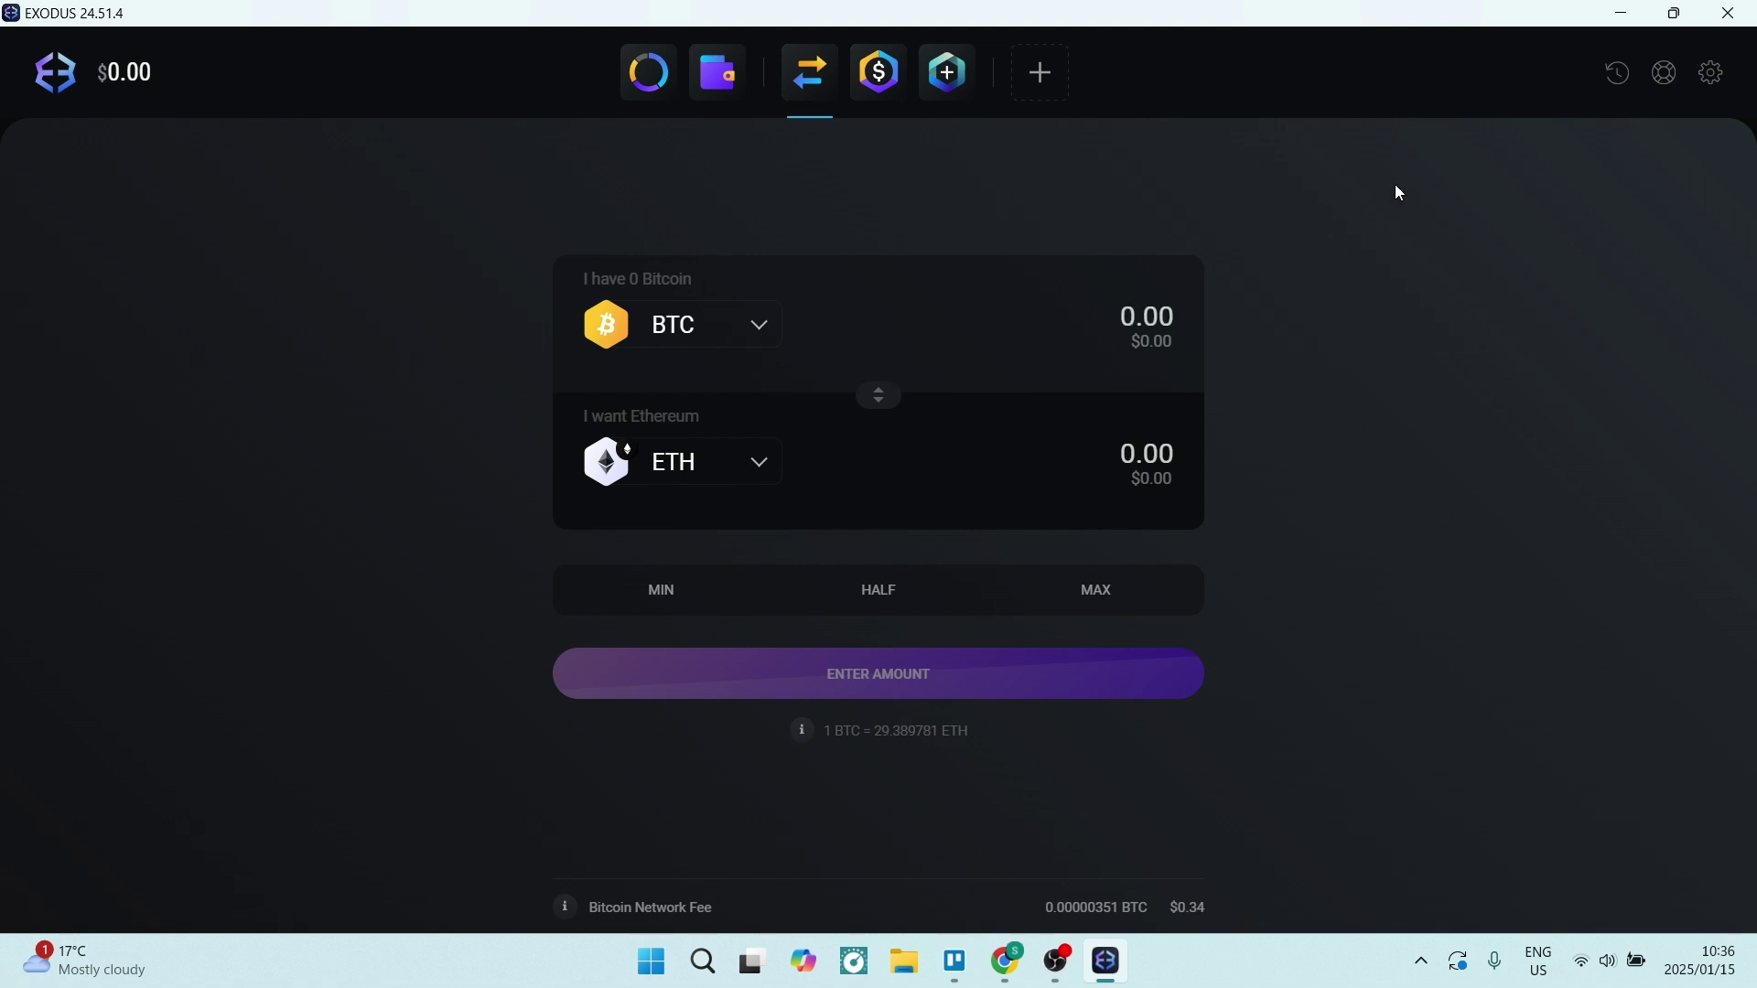
click(1711, 79)
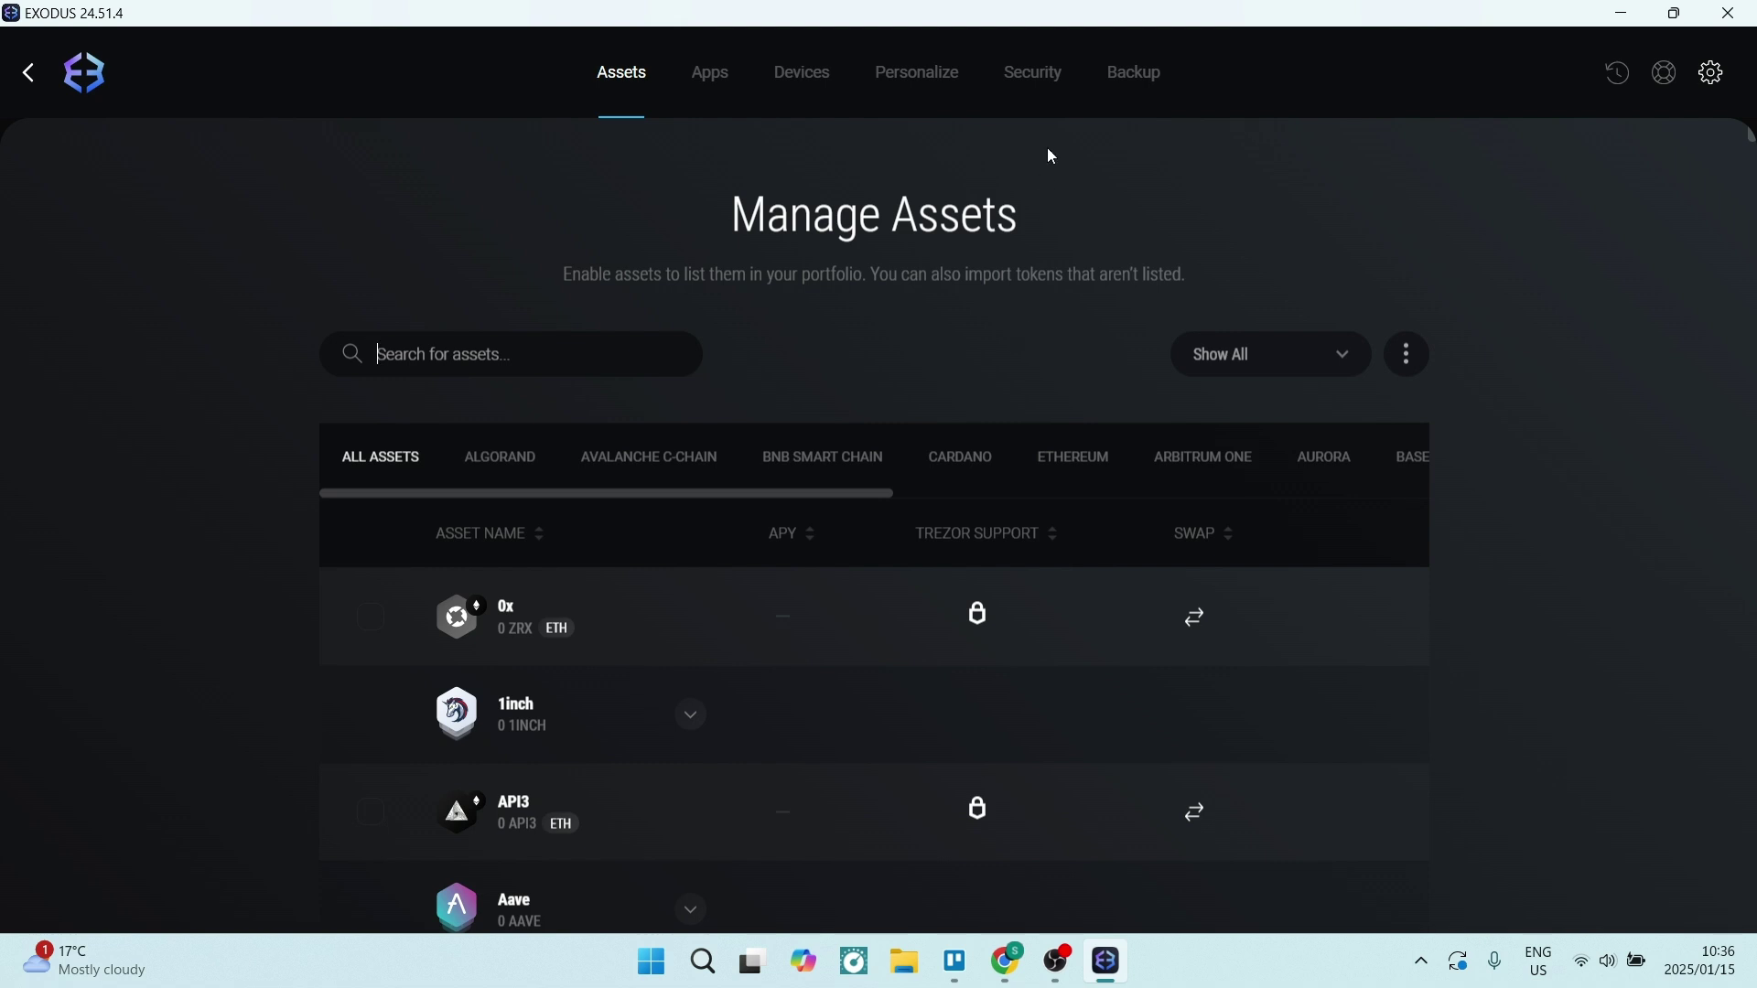
Step: Review the Backup and Security tabs, then the Personalize page with USD currency
click(1120, 88)
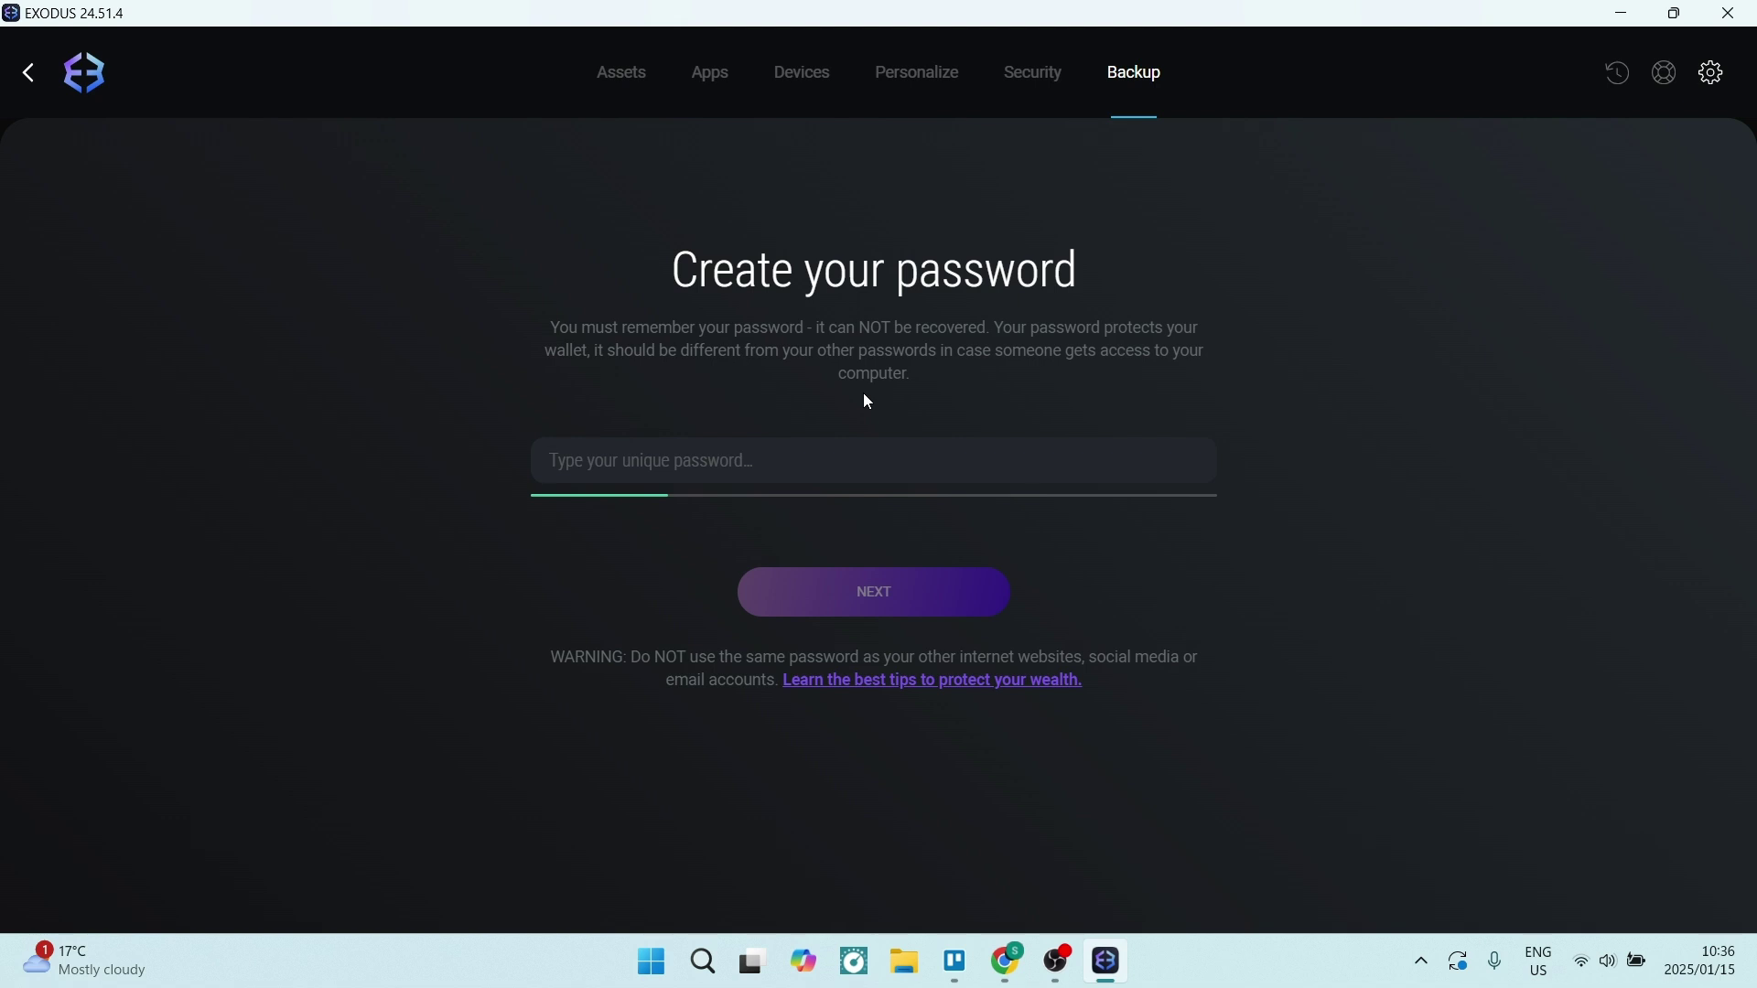
click(1029, 96)
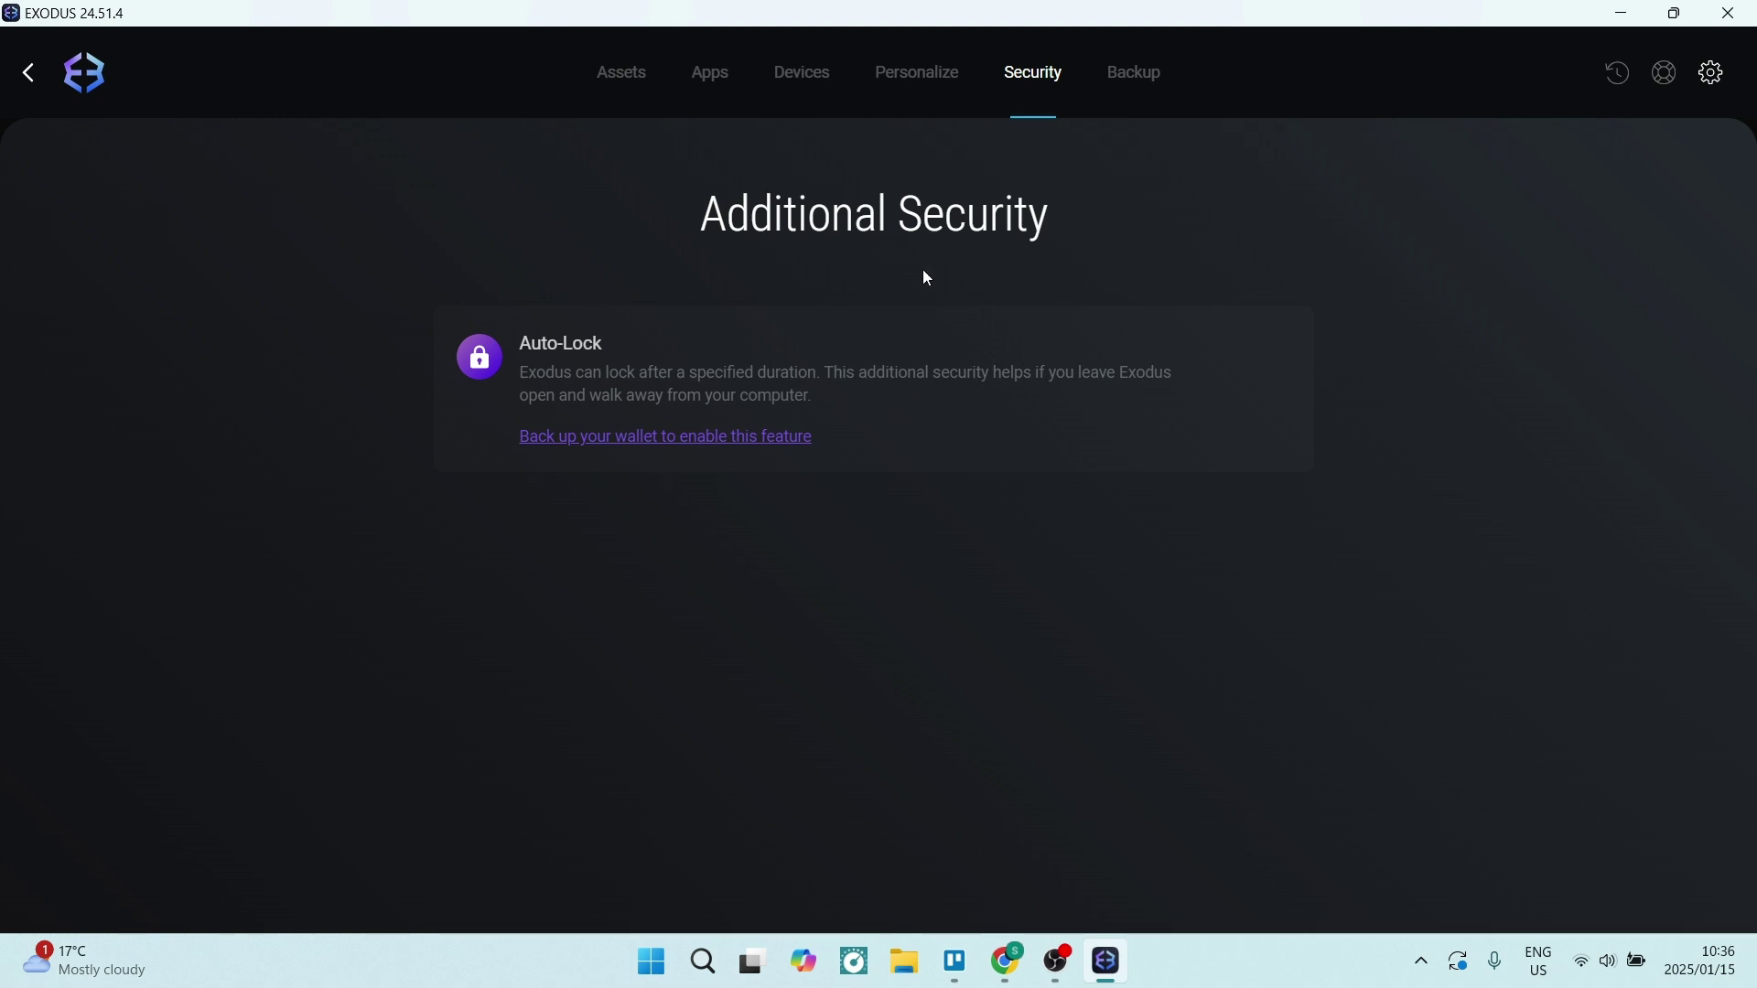
click(923, 77)
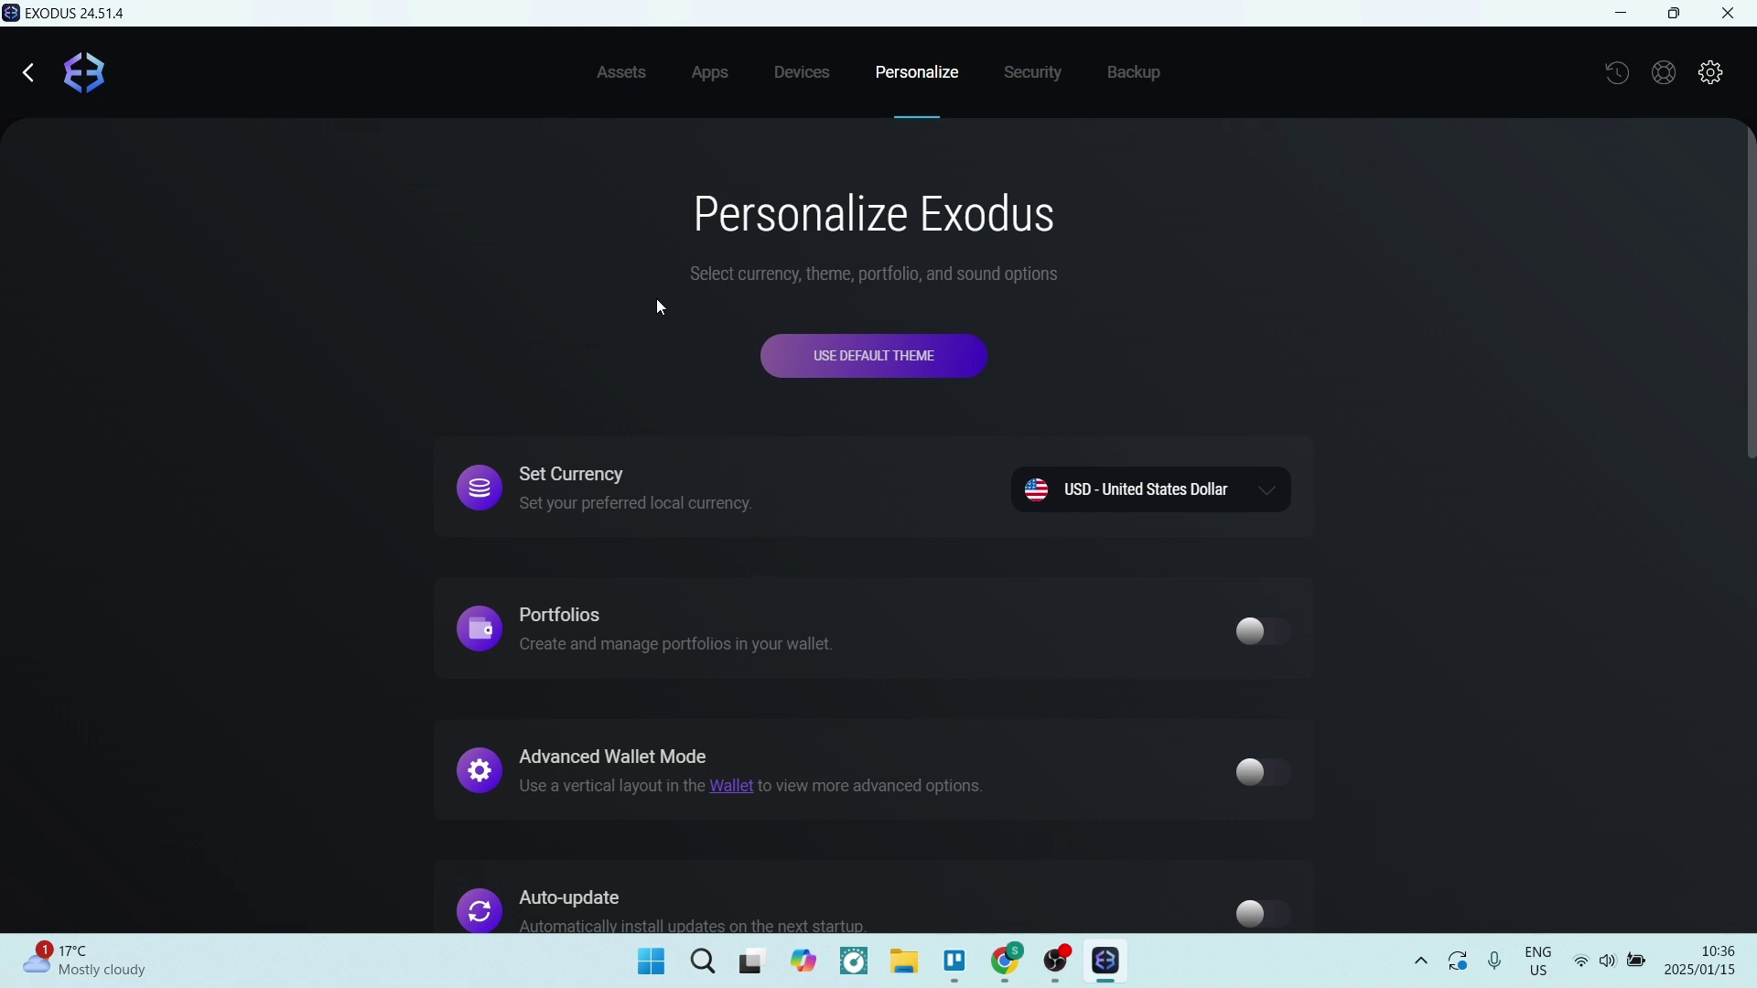
Step: Browse the Devices, Apps and Assets tabs, ending on the Exodus-Approved Apps page with NFTs
click(787, 90)
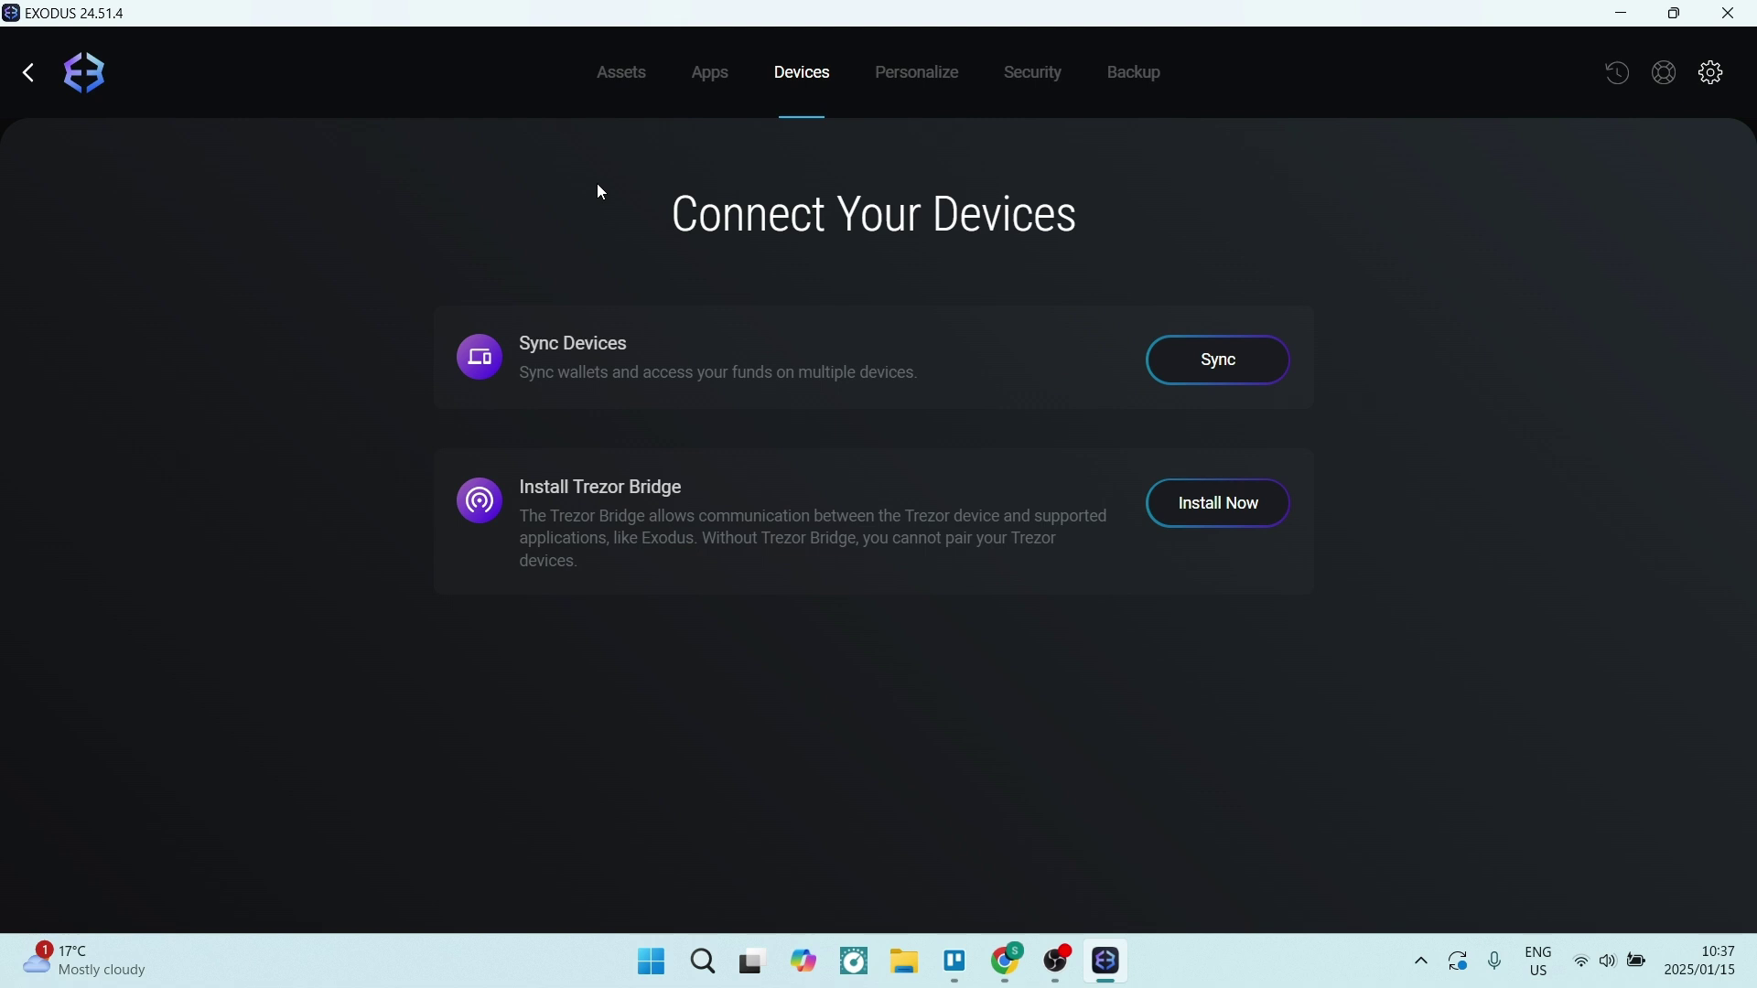
click(714, 74)
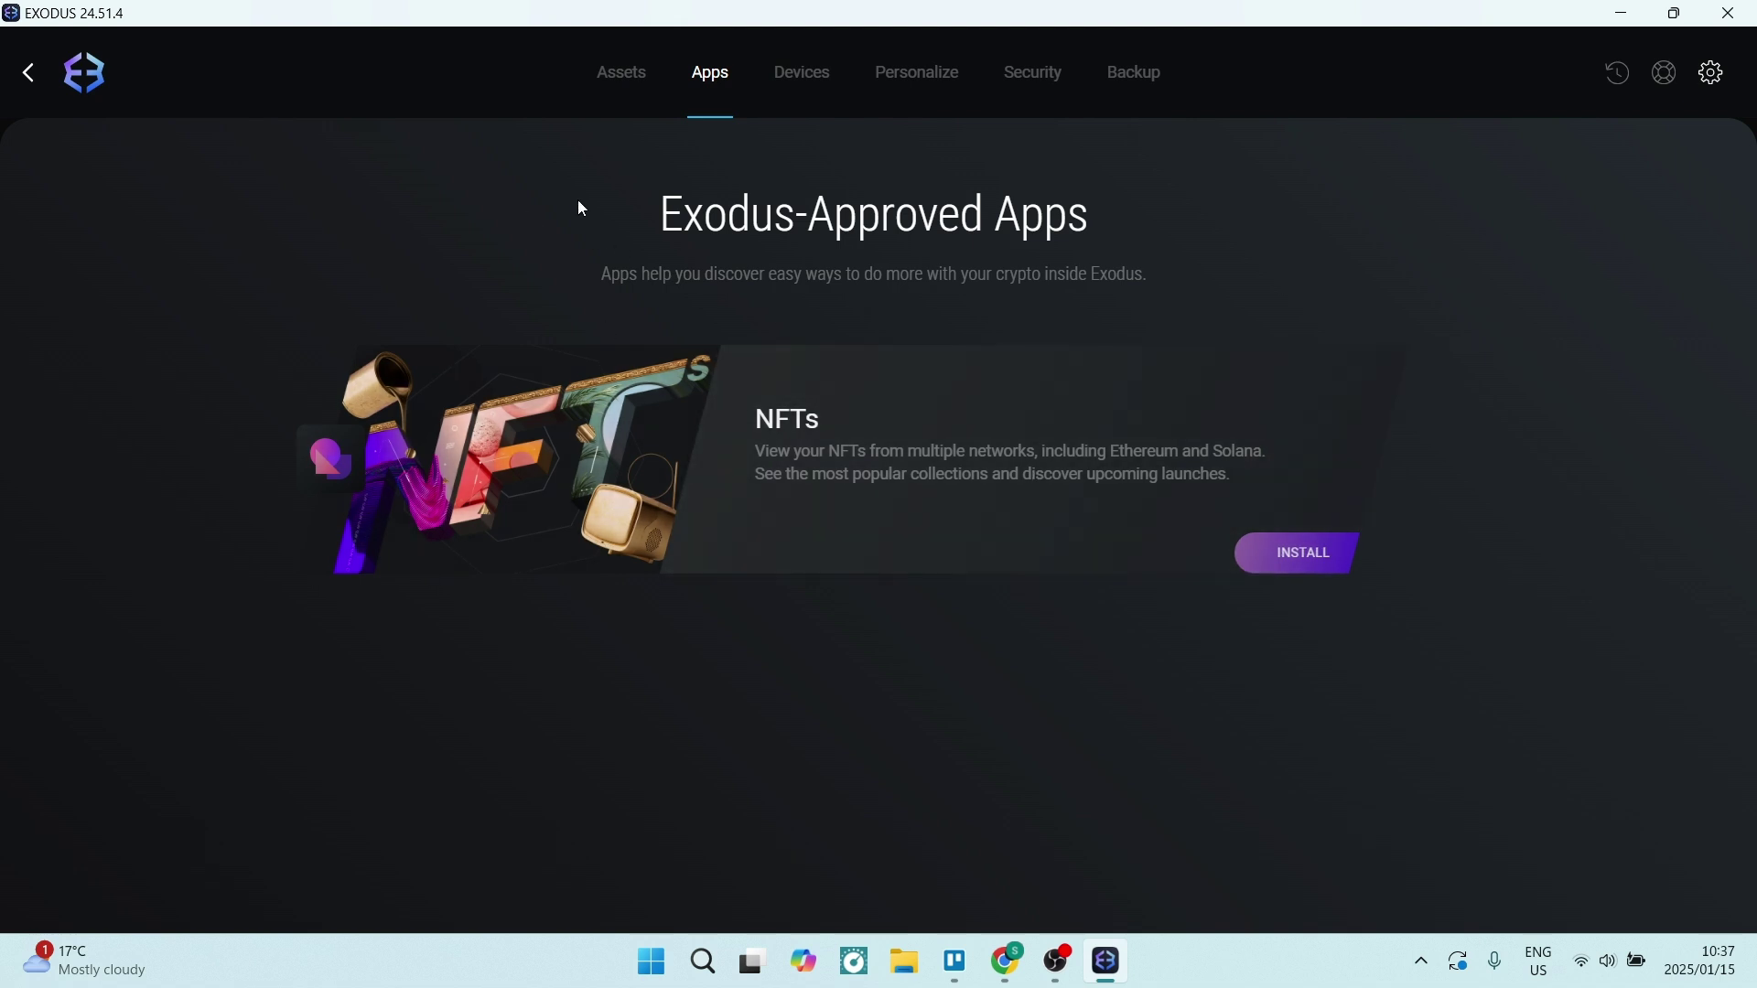
click(609, 73)
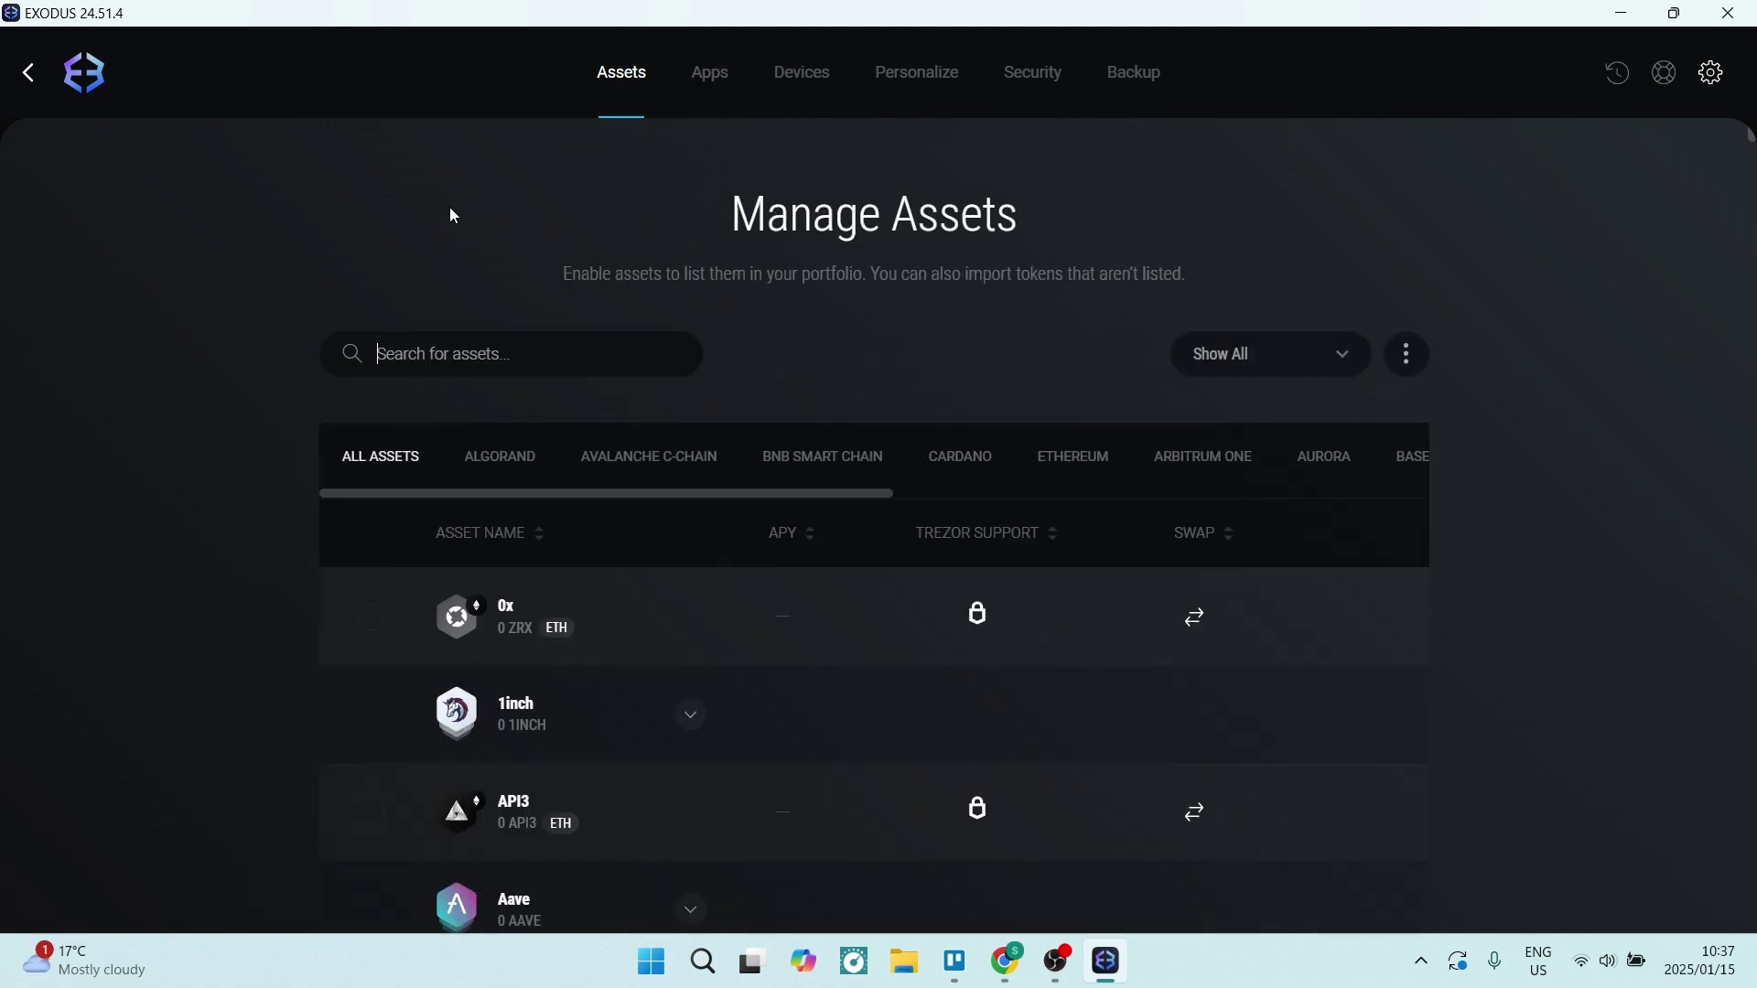
click(27, 72)
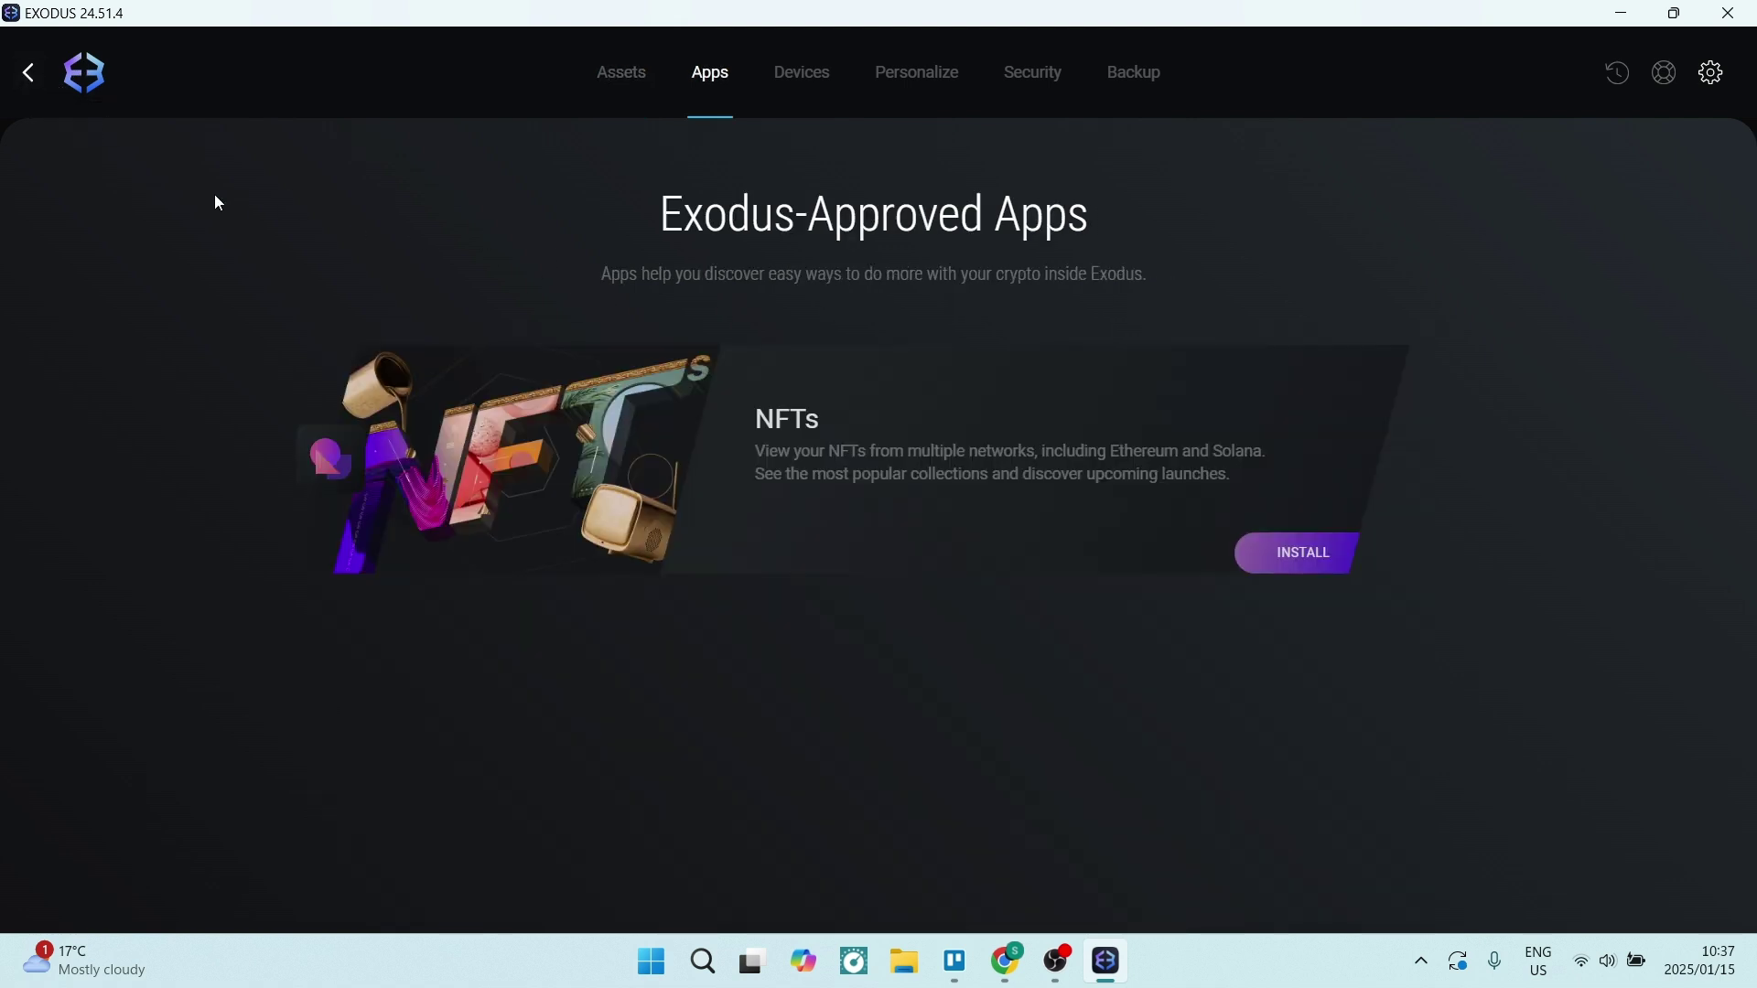